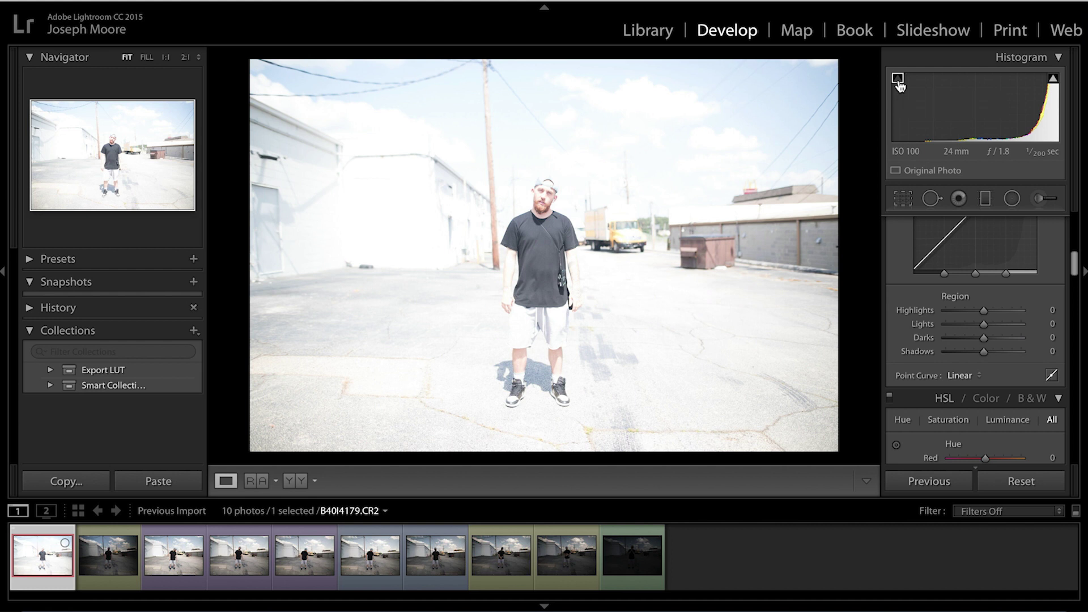
Drop Exposure to −2.80, then lower Whites to −72 and Highlights to −73
mouse_move(1053, 84)
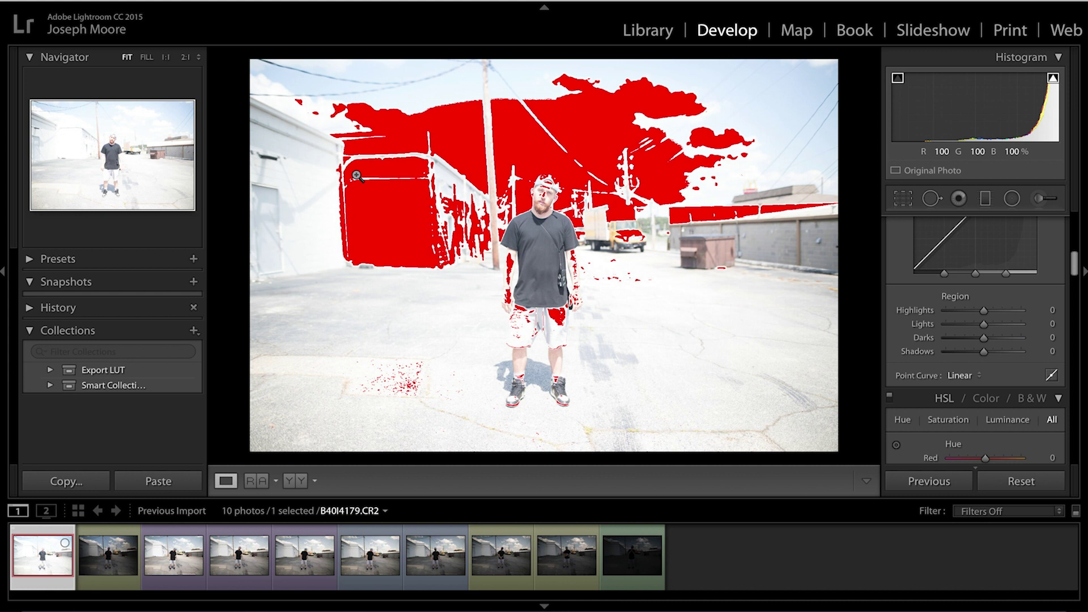
scroll(981, 345, up, 5)
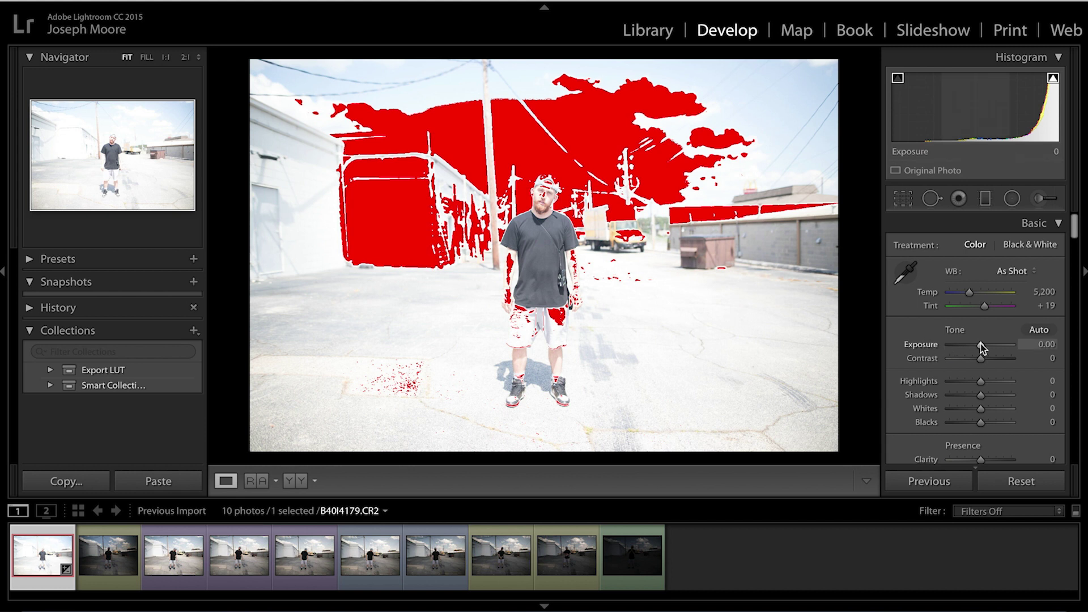
mouse_move(981, 345)
mouse_down()
mouse_move(963, 344)
mouse_move(990, 359)
mouse_up()
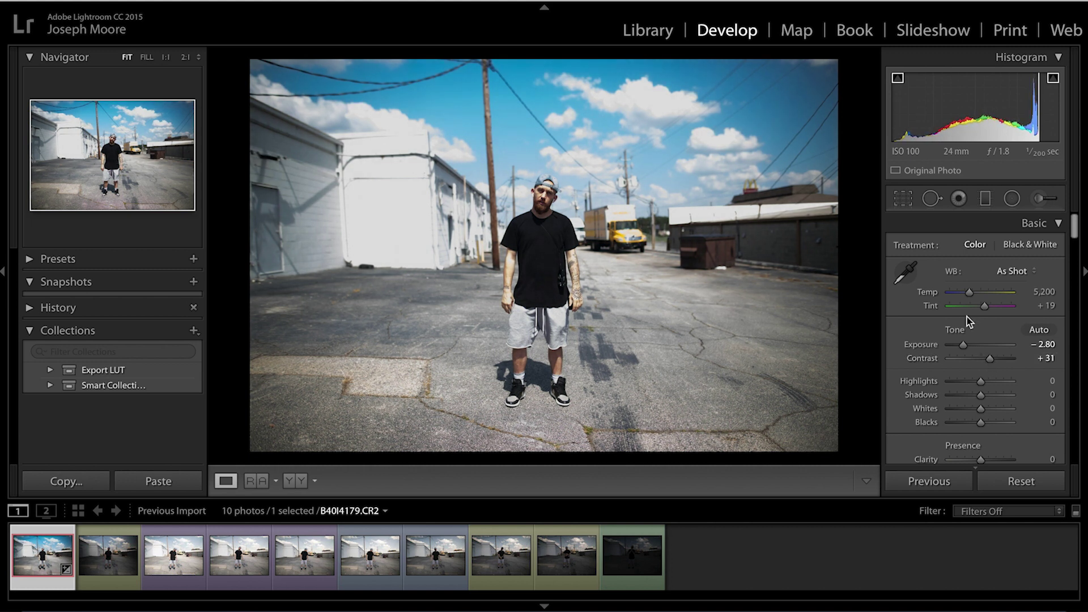
scroll(966, 317, down, 3)
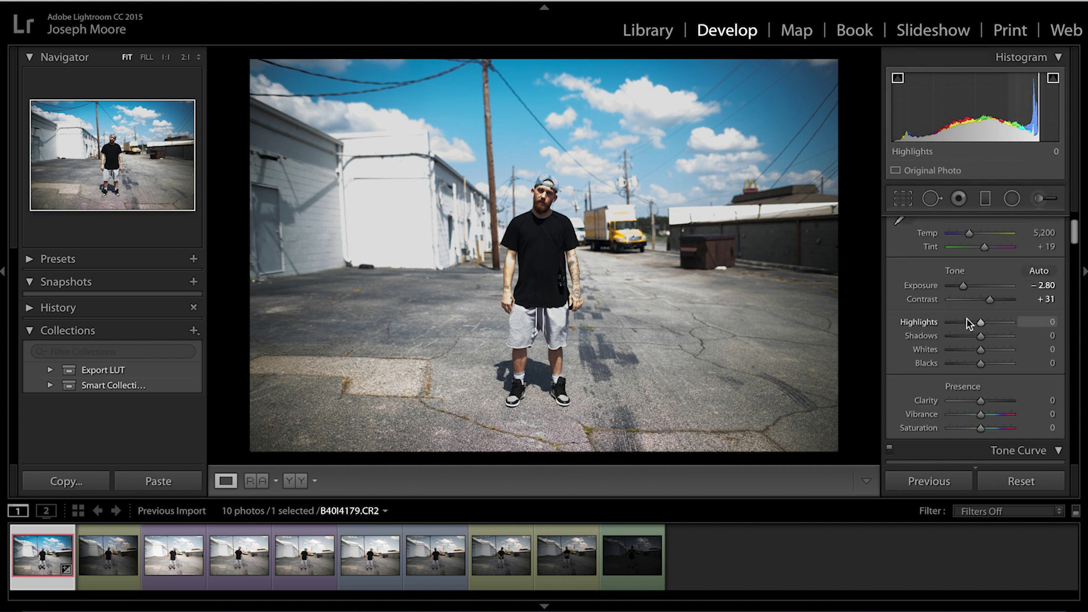
scroll(968, 327, down, 1)
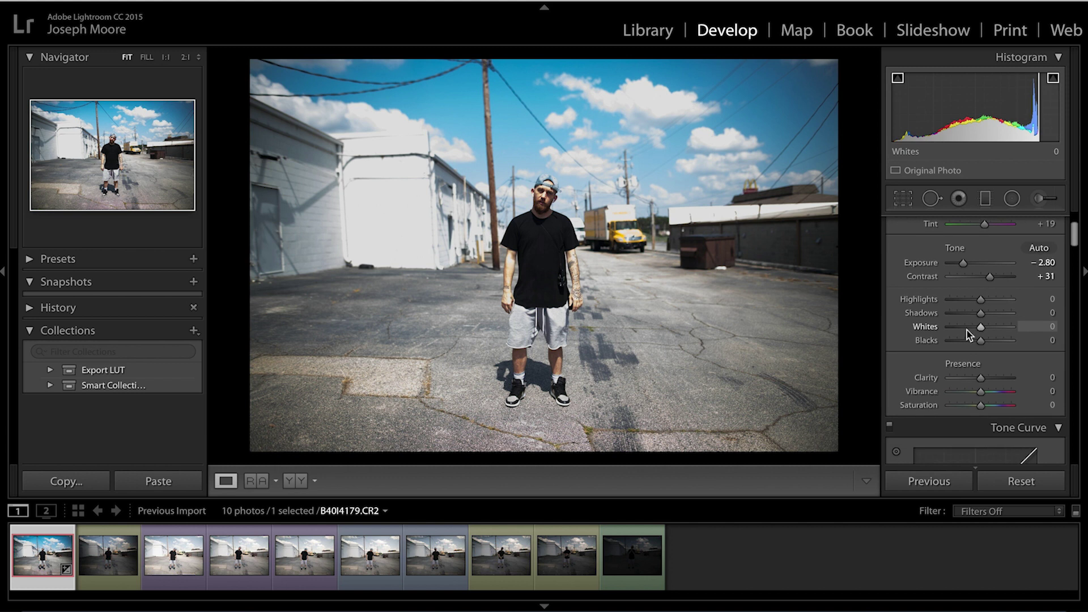
drag(981, 326, 957, 325)
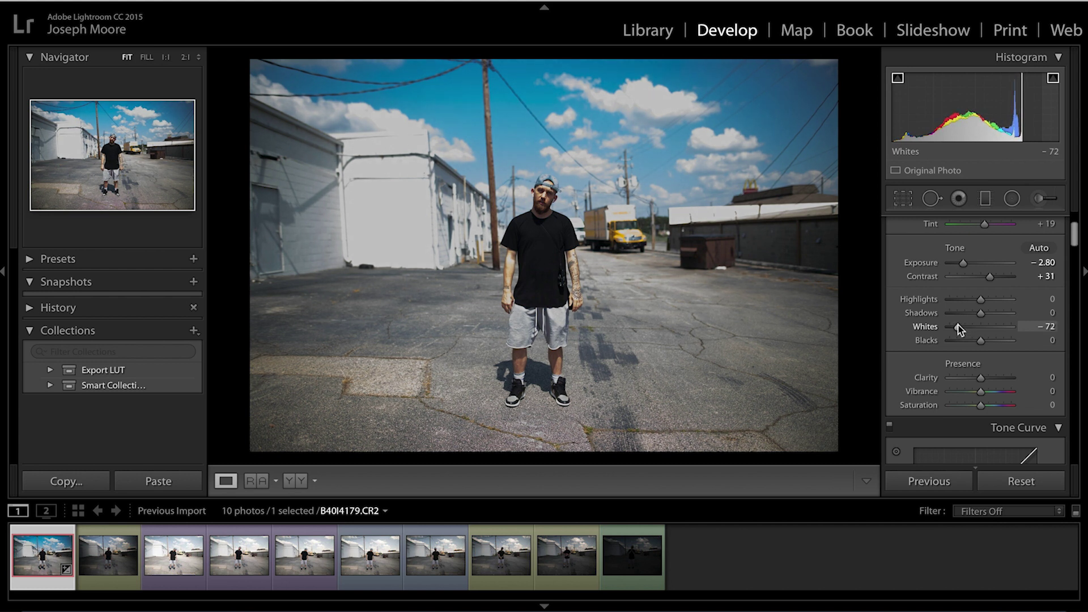
drag(981, 298, 957, 299)
Pull Blacks down to about −44, then ease them back slightly lighter
scroll(981, 325, down, 1)
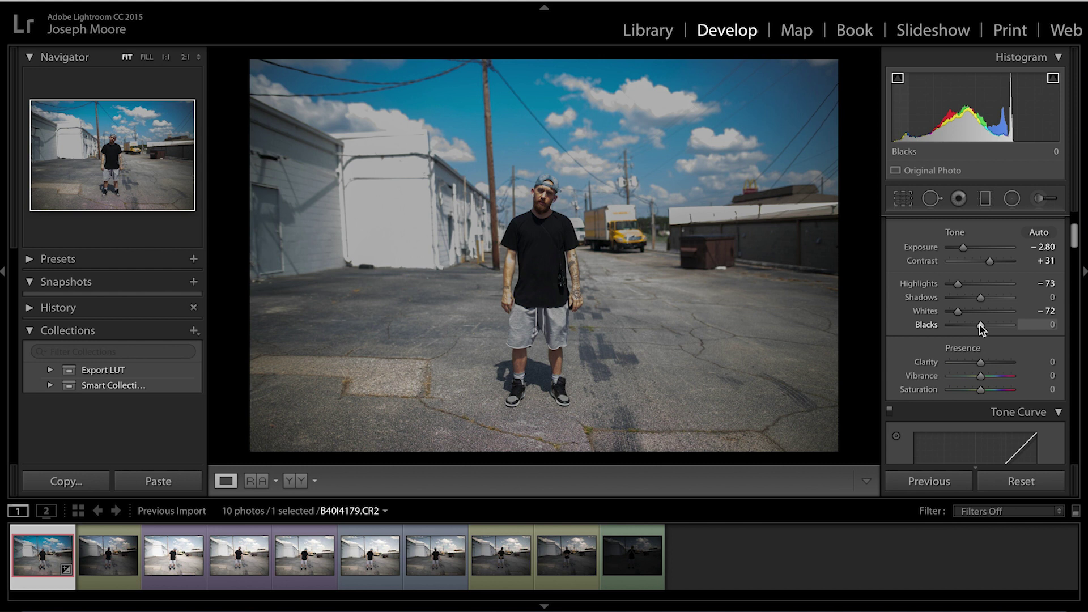
drag(980, 326, 966, 325)
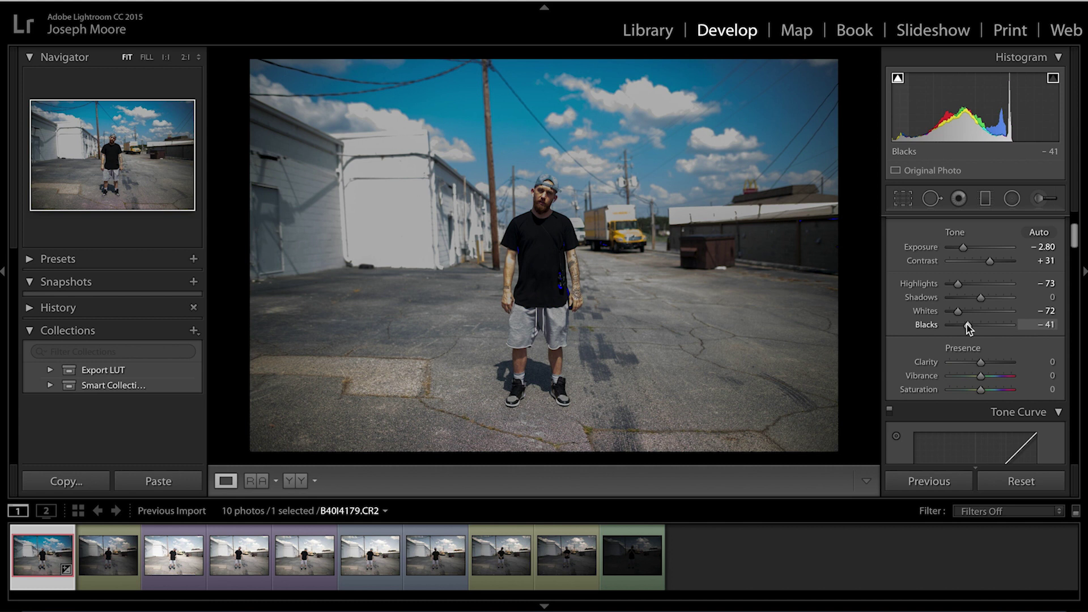
drag(966, 324, 966, 324)
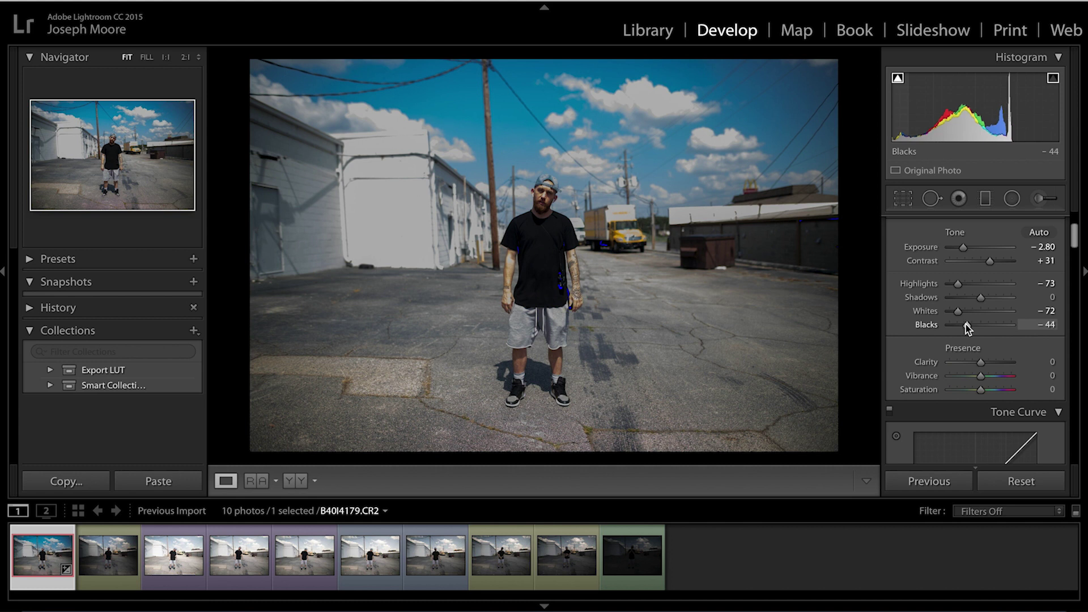
drag(965, 324, 972, 327)
Reset Blacks to 0 and raise Clarity to +21, with Vibrance at +20
double_click(974, 326)
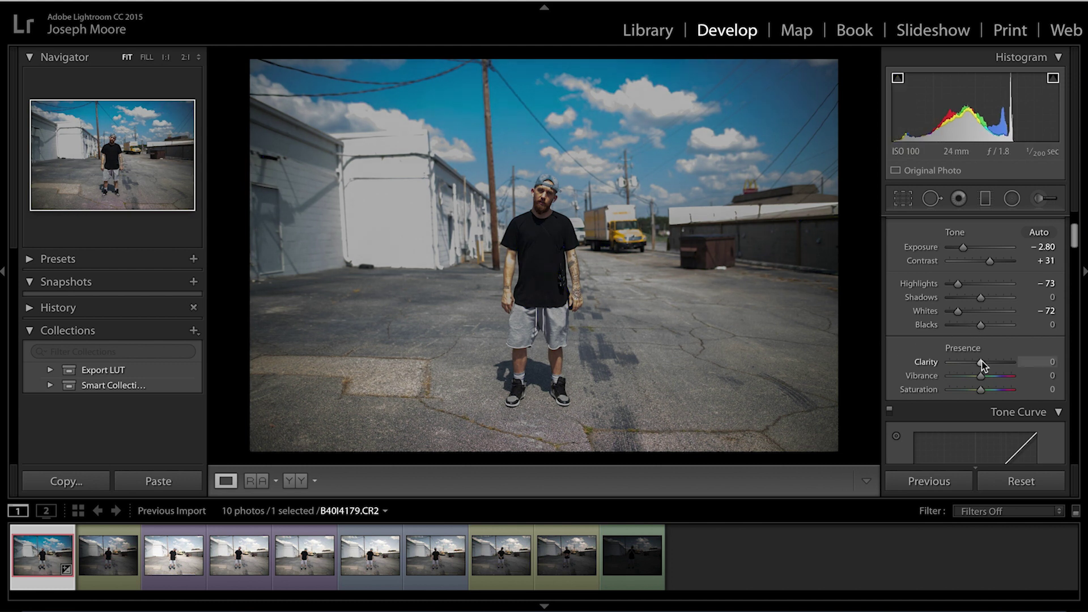
scroll(981, 363, down, 1)
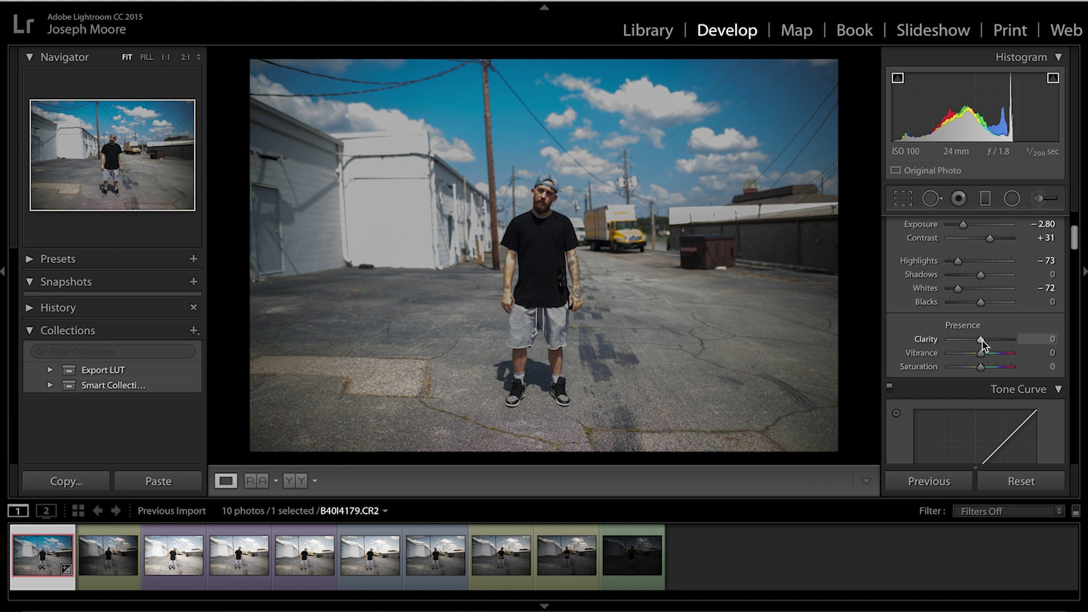
drag(981, 340, 985, 353)
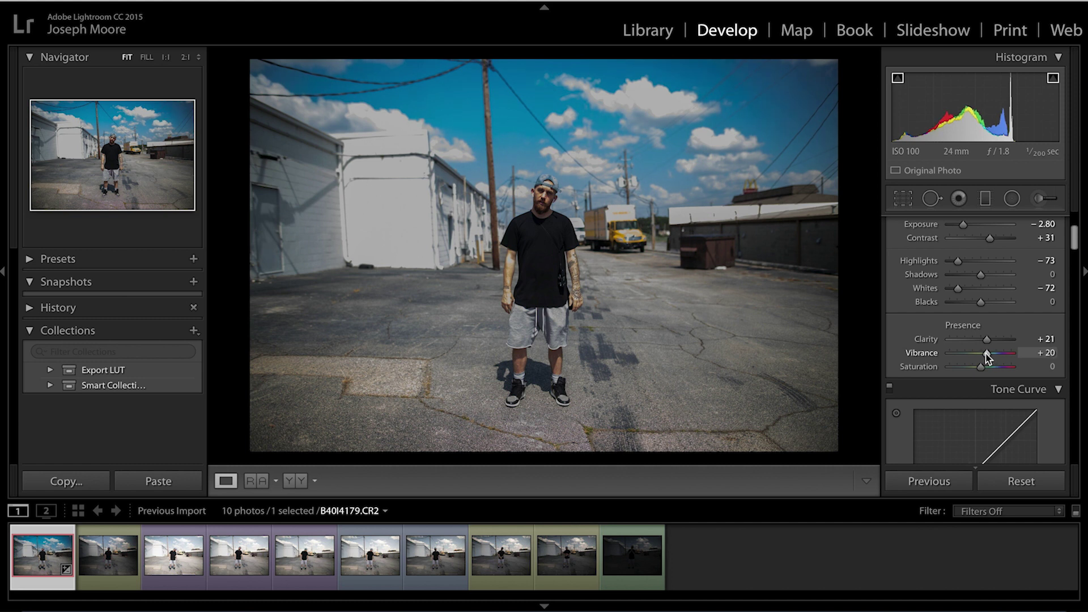
Lower the tone-curve Lights region to −25 and pull down the Highlights region
scroll(988, 358, down, 8)
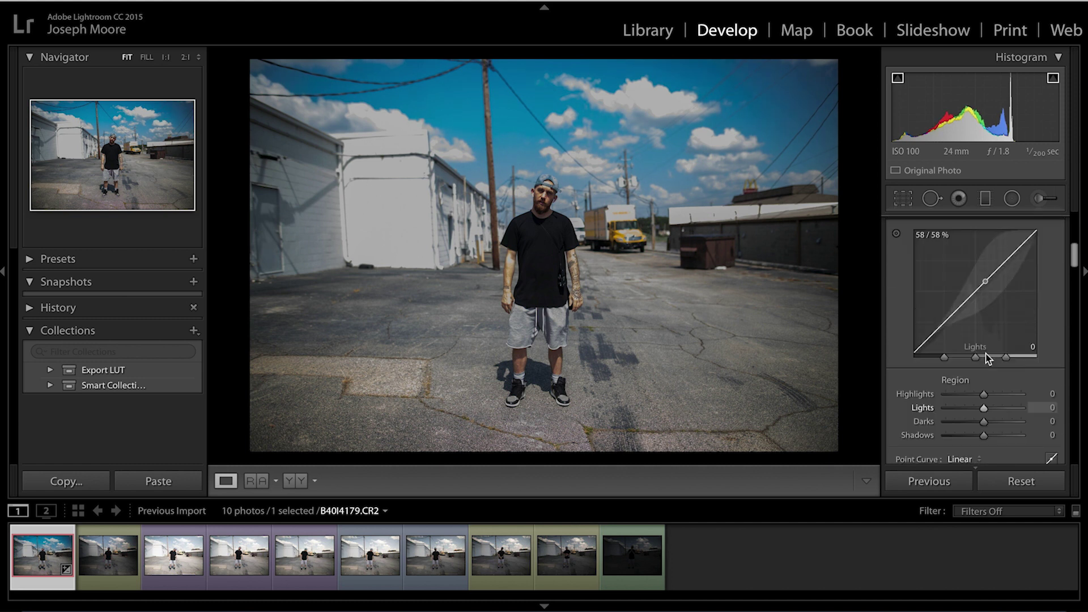
scroll(987, 358, down, 2)
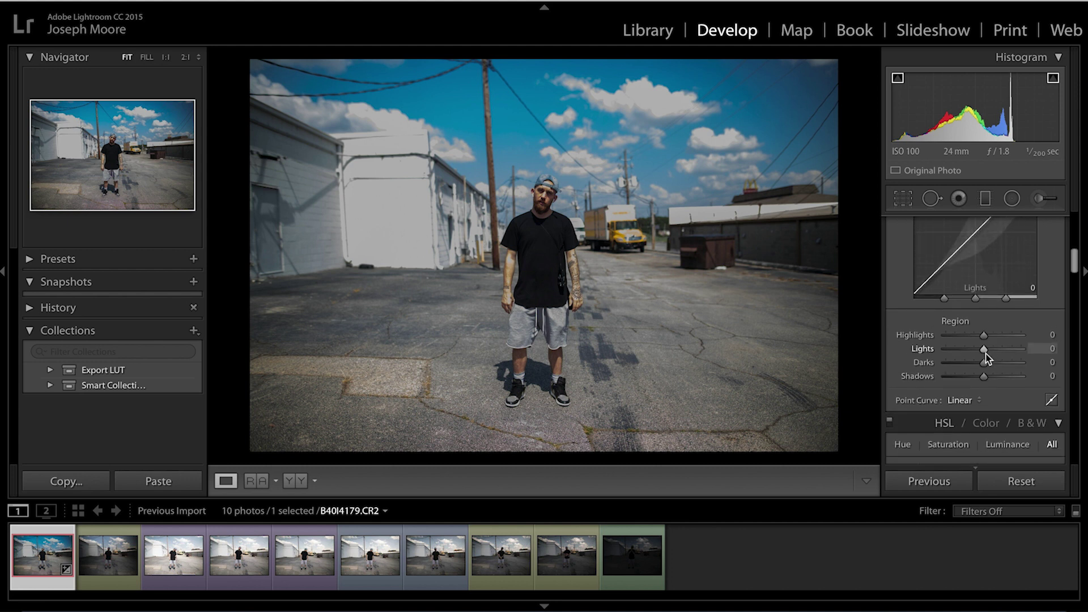
scroll(987, 358, down, 1)
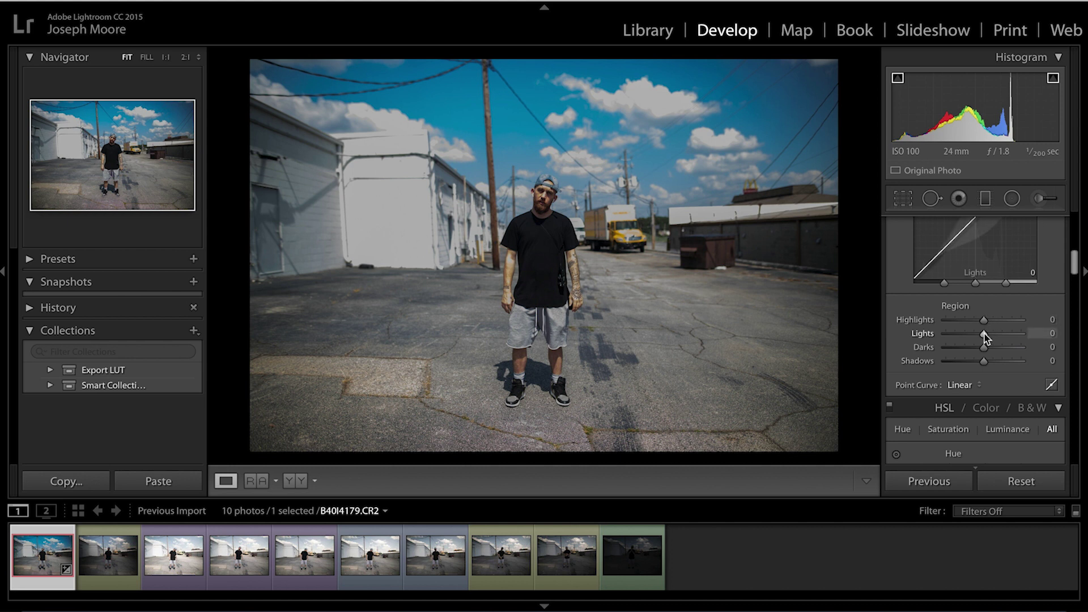
drag(984, 335, 974, 335)
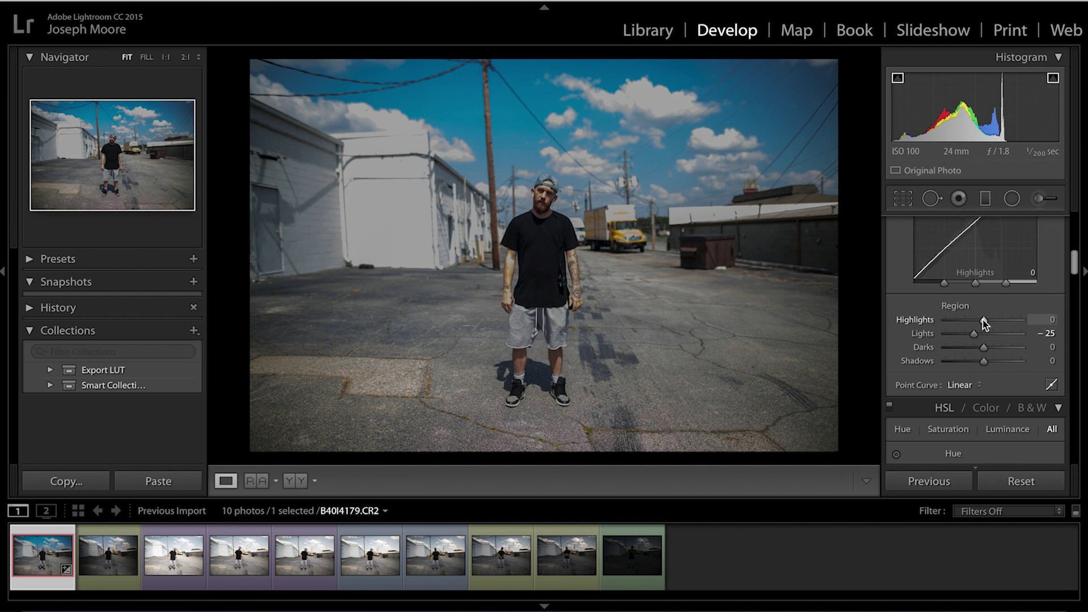
drag(983, 319, 974, 322)
Work through the HSL section, shifting hues and cutting saturation such as Blue −49
scroll(974, 325, down, 2)
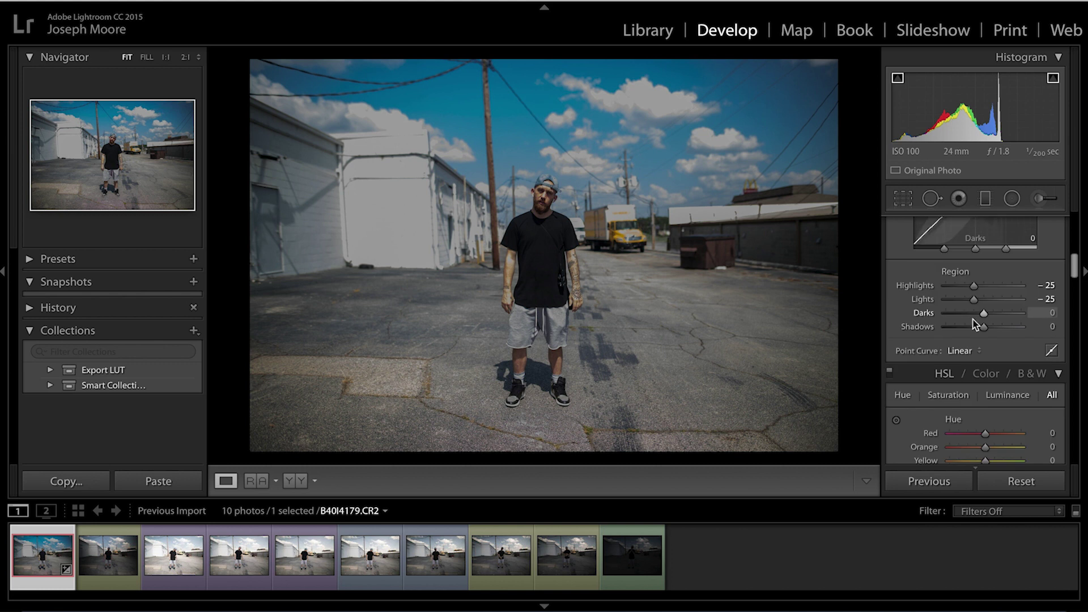
scroll(973, 324, down, 5)
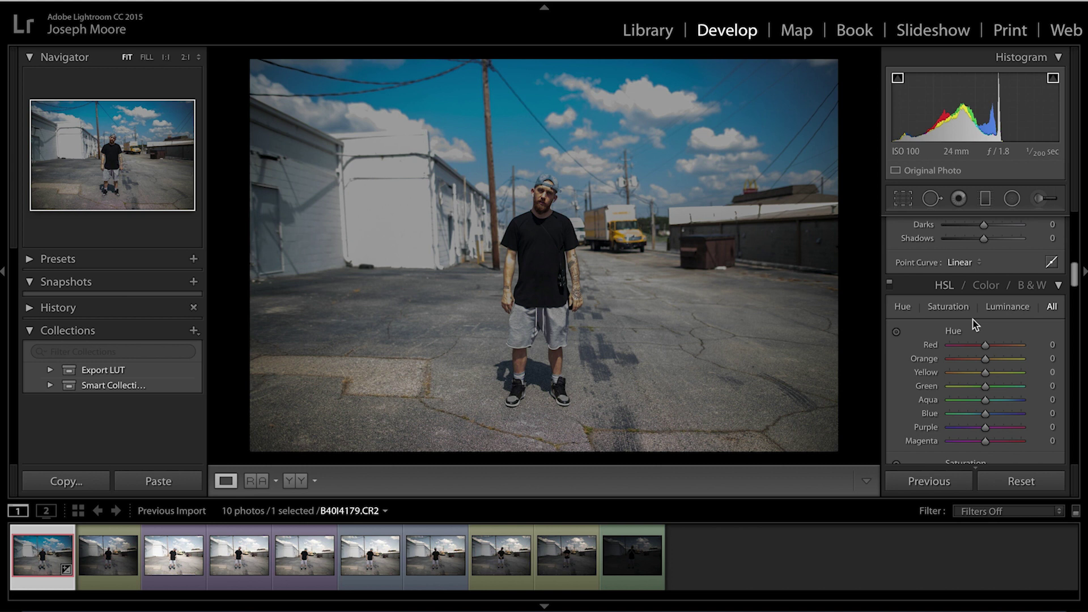
scroll(974, 324, up, 10)
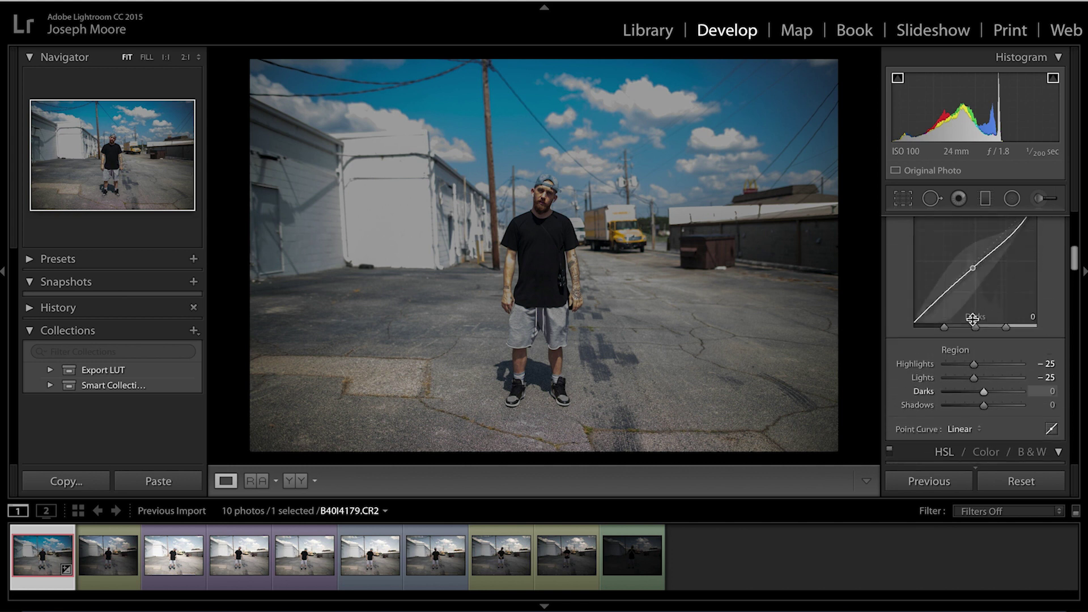
scroll(972, 320, up, 1)
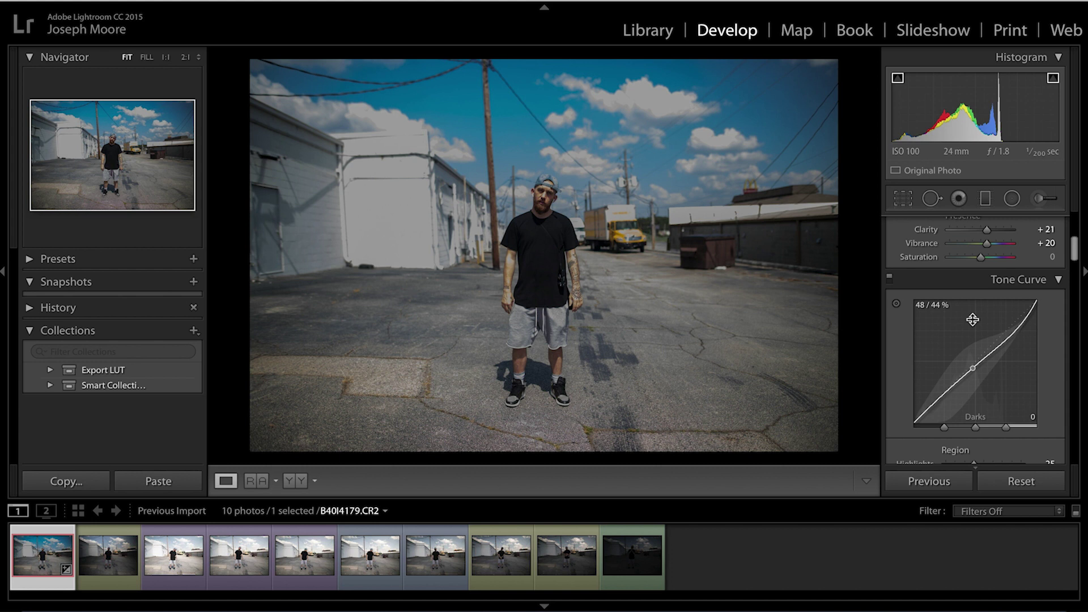
scroll(972, 320, down, 10)
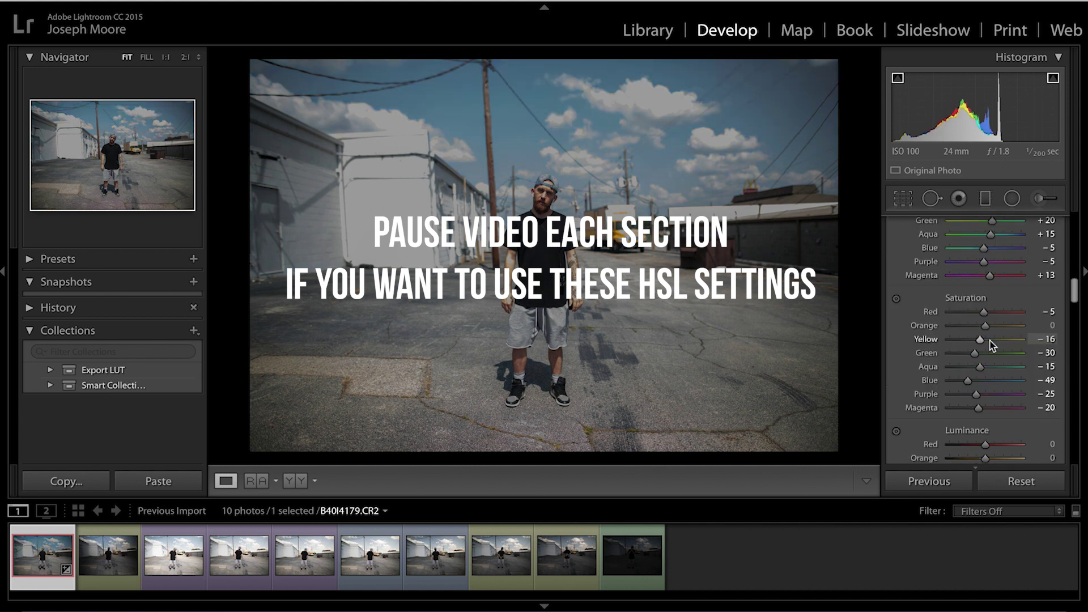
scroll(990, 343, down, 3)
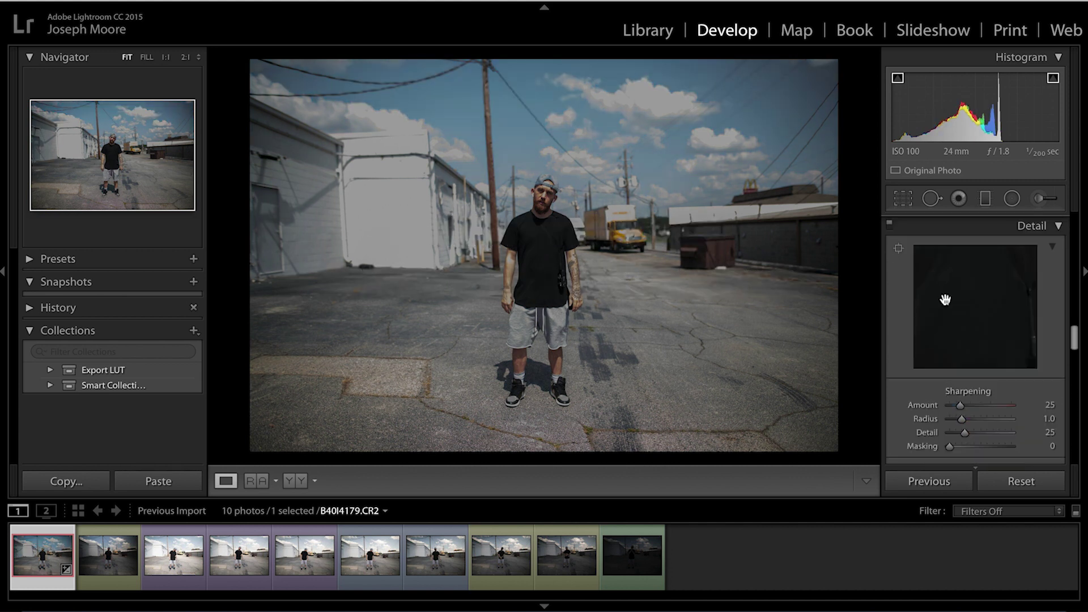
Sharpen the face with Amount 61, reduced Radius and Detail, and Masking 82
click(898, 248)
click(531, 198)
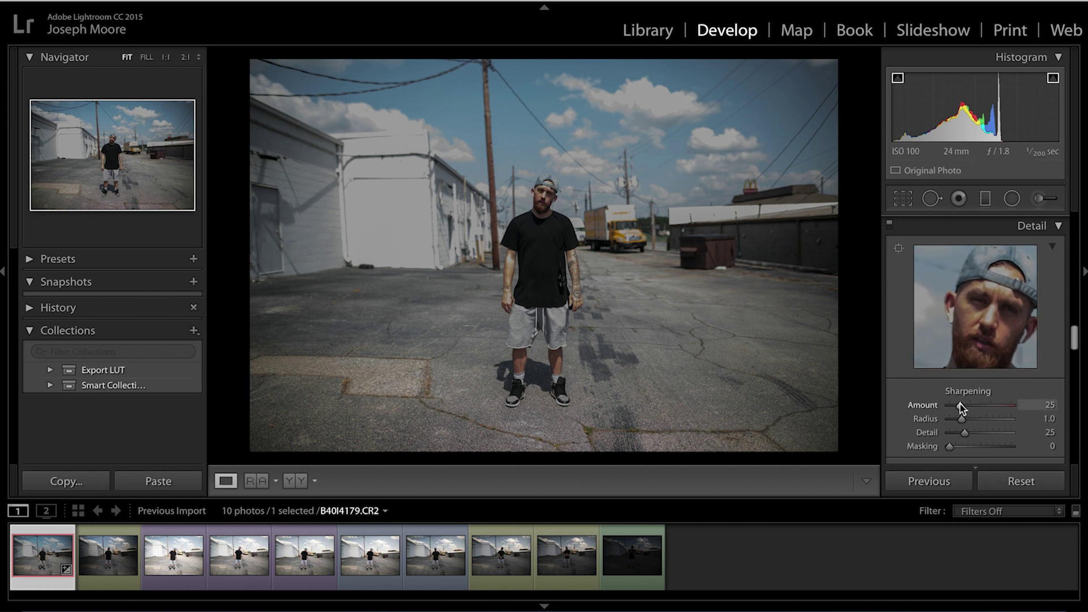
drag(960, 403, 973, 406)
drag(972, 405, 974, 405)
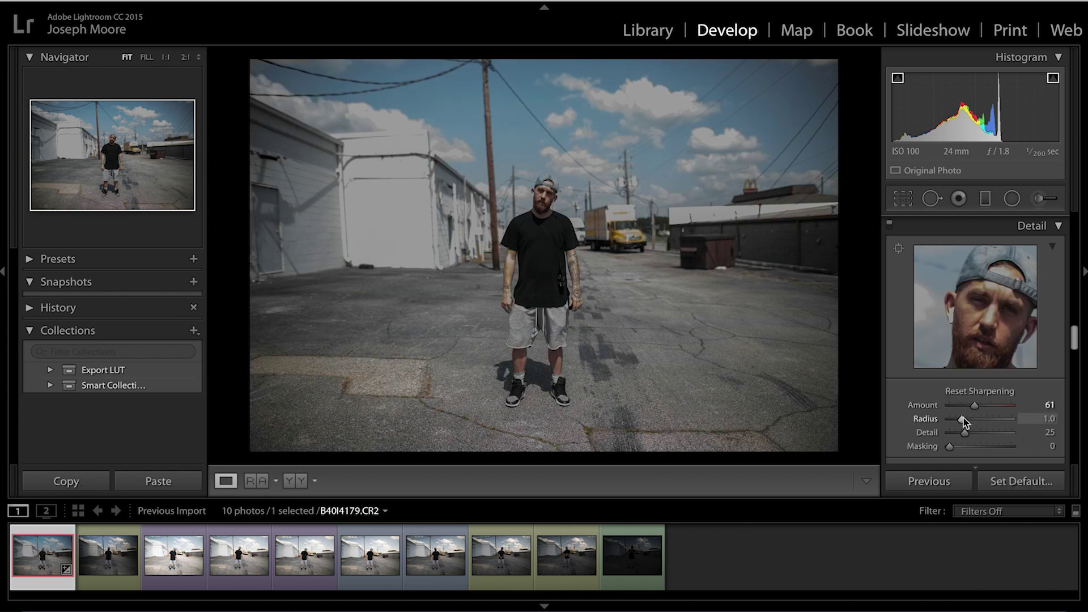
alt+click(964, 419)
drag(963, 418, 998, 445)
alt+click(964, 433)
alt+click(950, 446)
Turn on Remove Chromatic Aberration in Lens Corrections
scroll(995, 354, down, 5)
scroll(997, 354, down, 3)
click(914, 312)
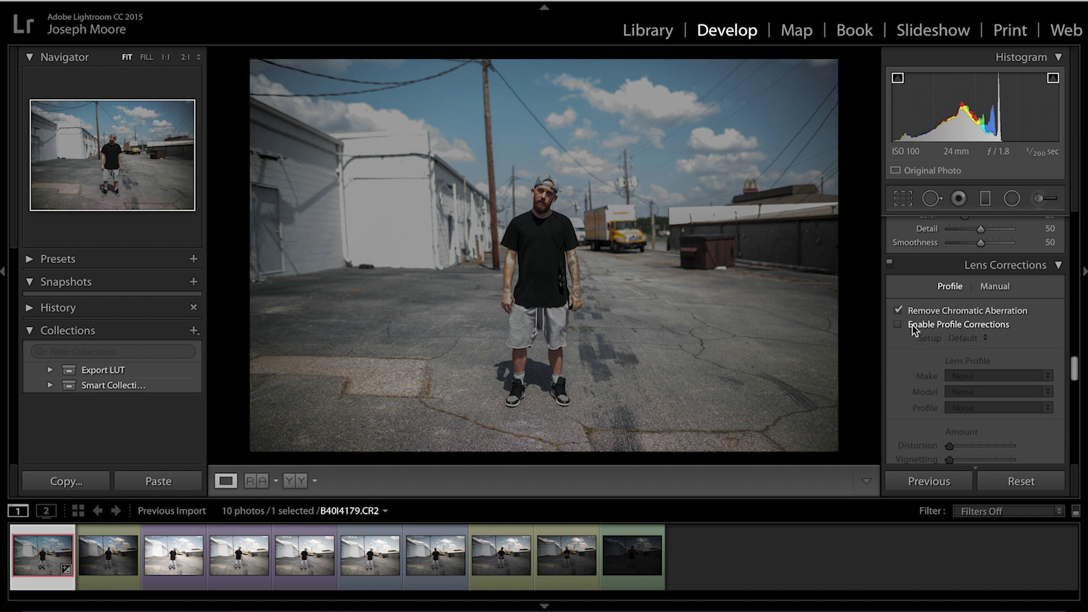
Enable the Sigma 24mm F1.4 lens profile corrections and lower Vignetting to 54
click(898, 325)
scroll(912, 326, down, 3)
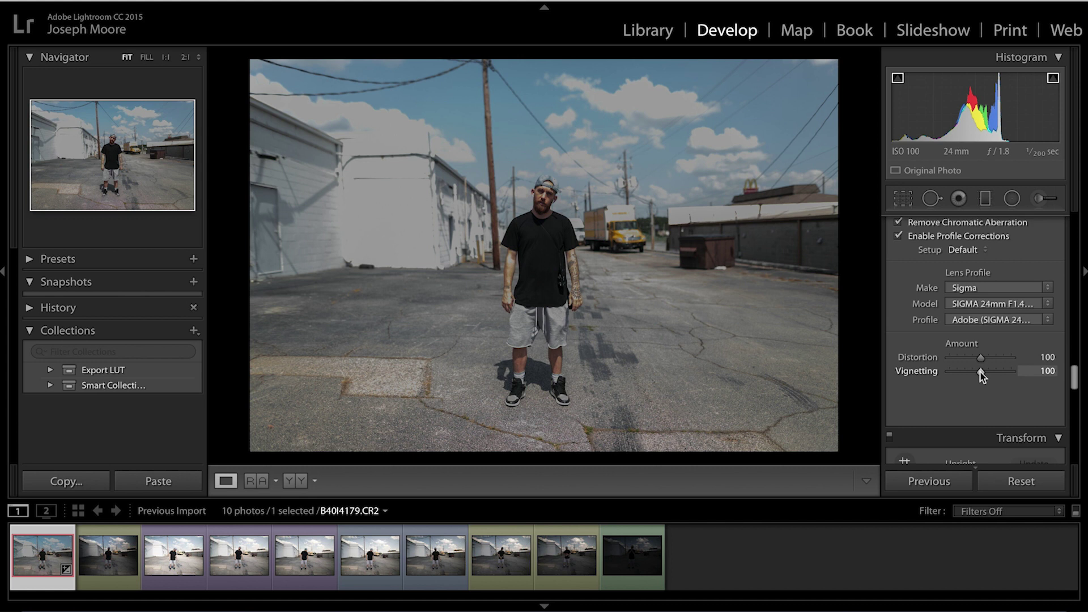
drag(981, 375, 967, 376)
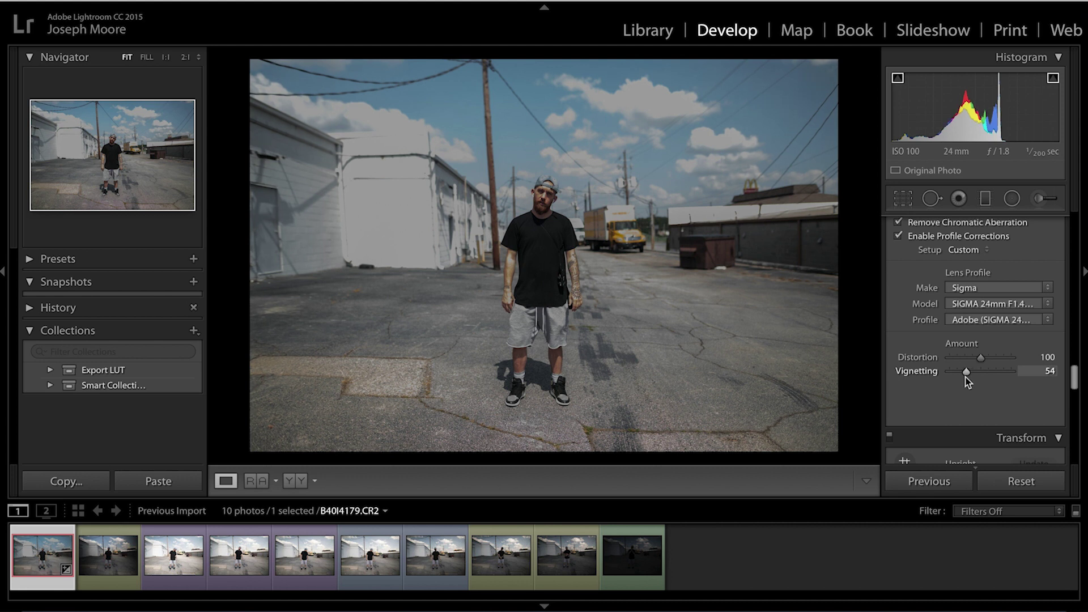
Apply the Level upright correction to straighten the horizon
scroll(964, 389, down, 5)
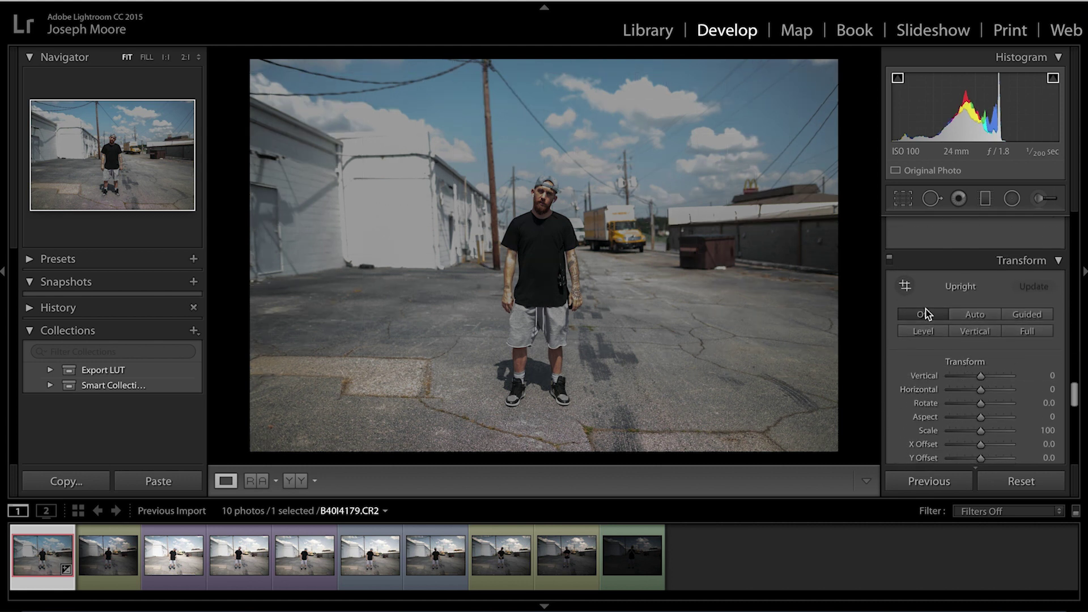
click(923, 331)
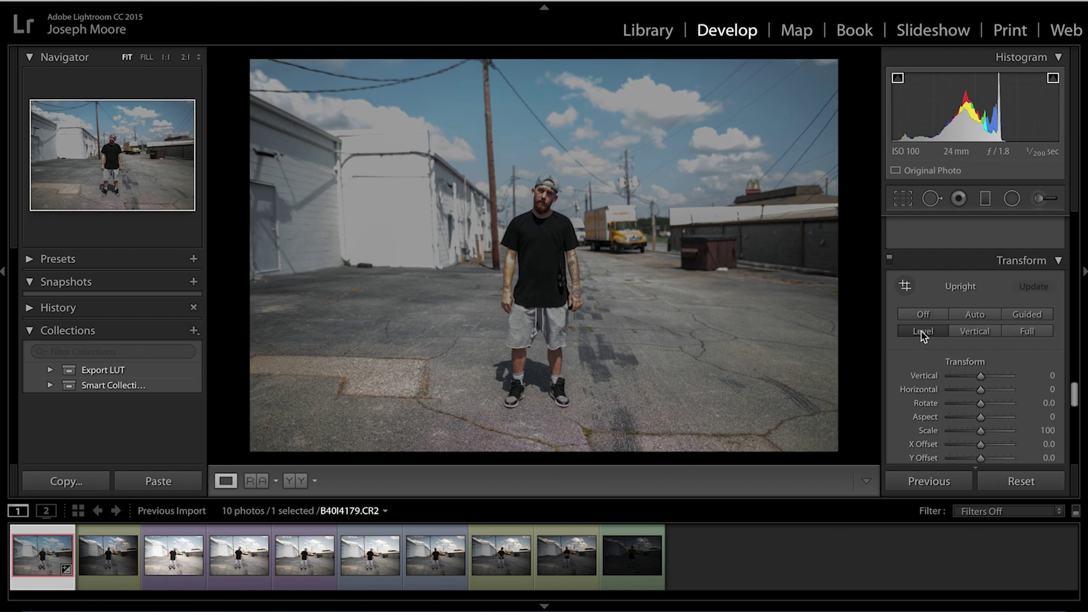
scroll(925, 391, down, 5)
scroll(926, 393, down, 5)
scroll(927, 395, down, 3)
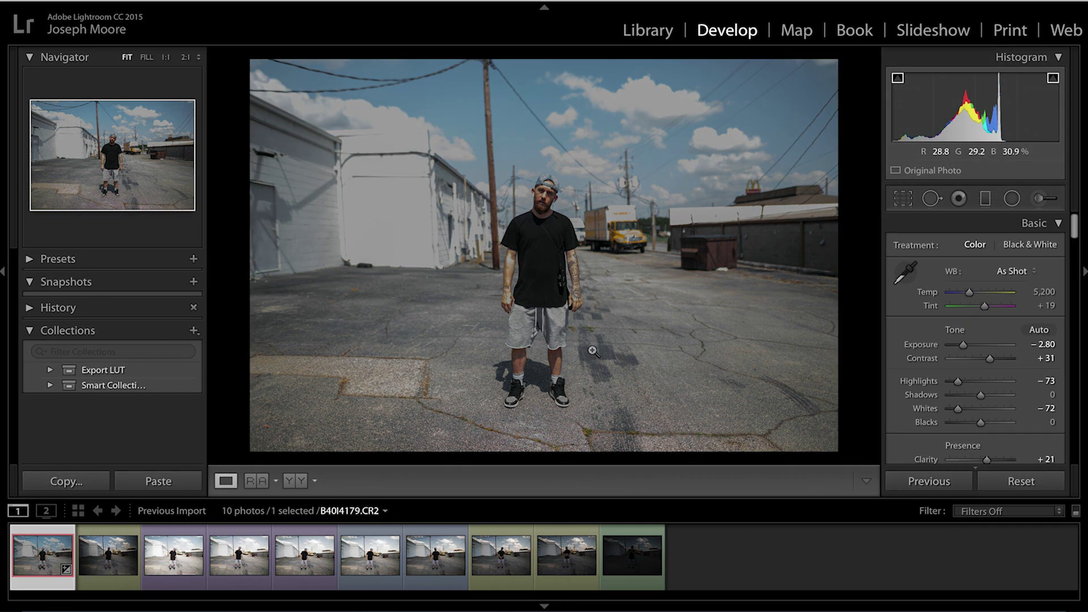
Toggle Before/After, try other Exposure values keeping −2.80, then zoom the sky to 1:1
key(backslash)
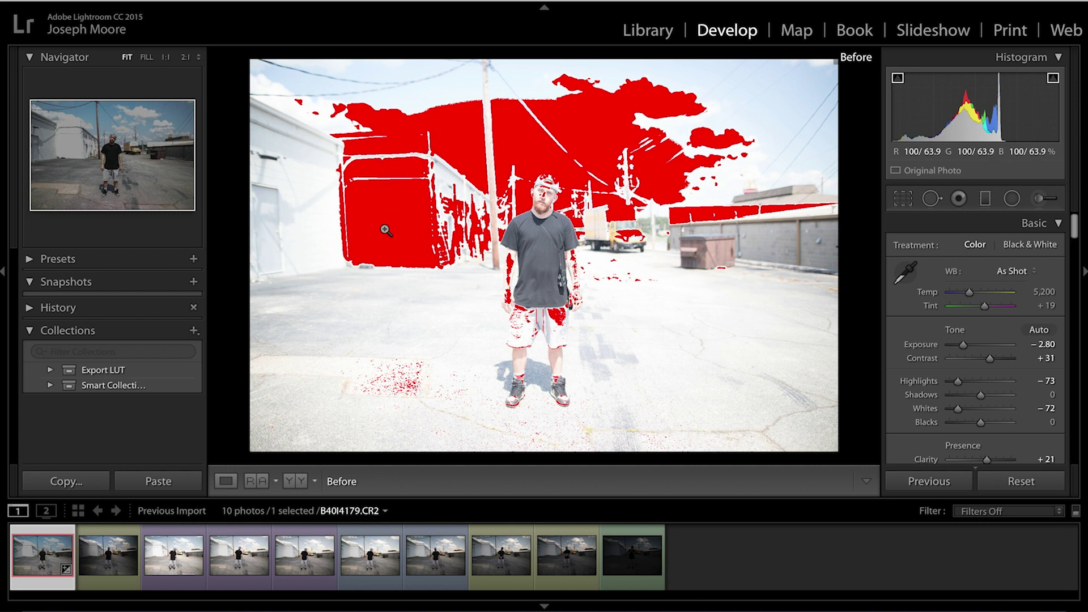
key(backslash)
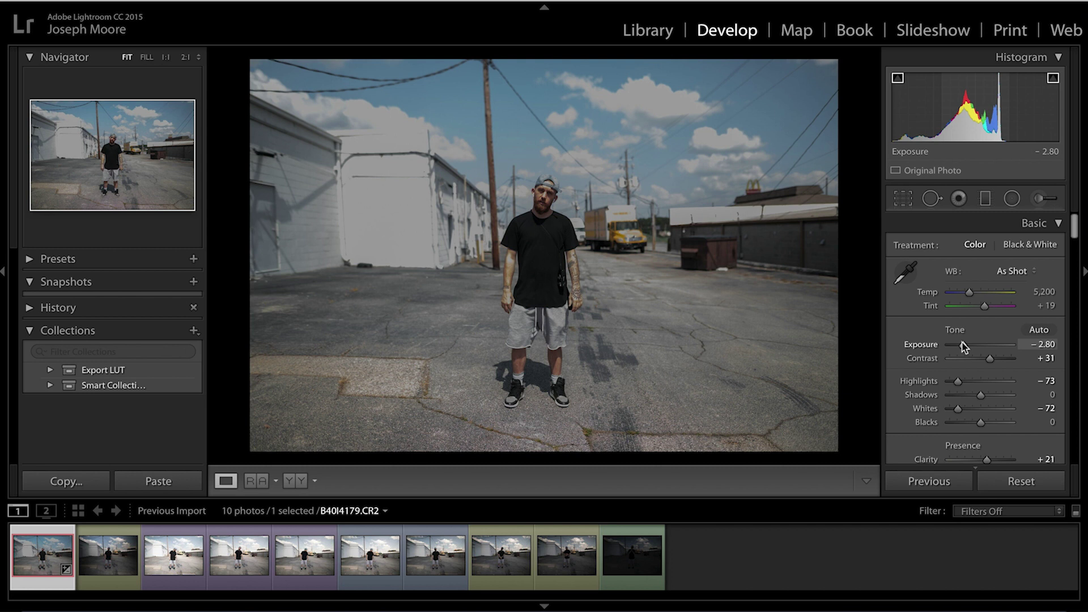
drag(963, 344, 969, 348)
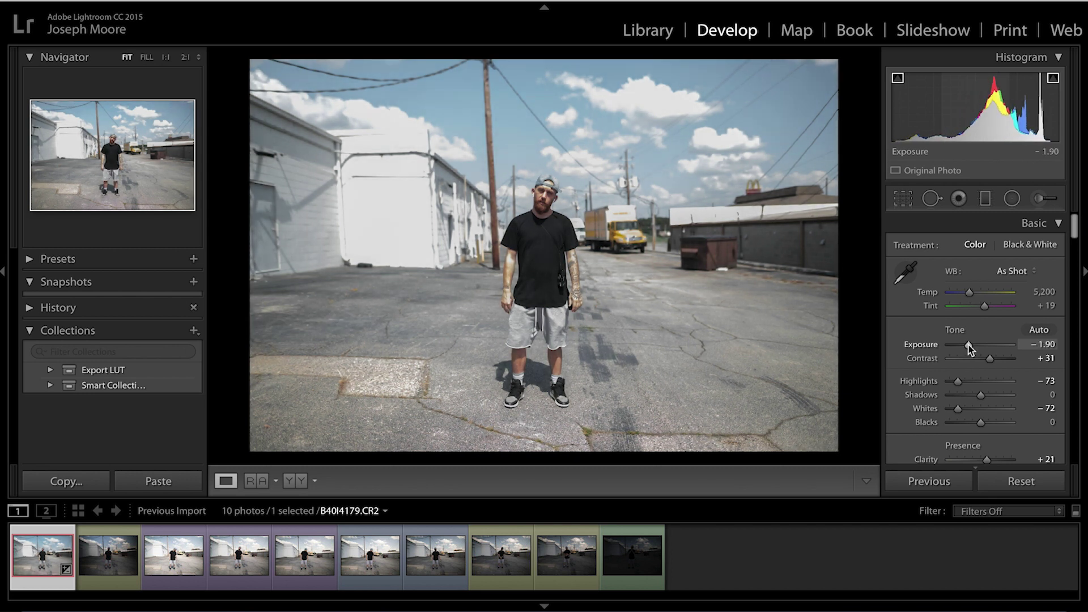
drag(968, 347, 962, 349)
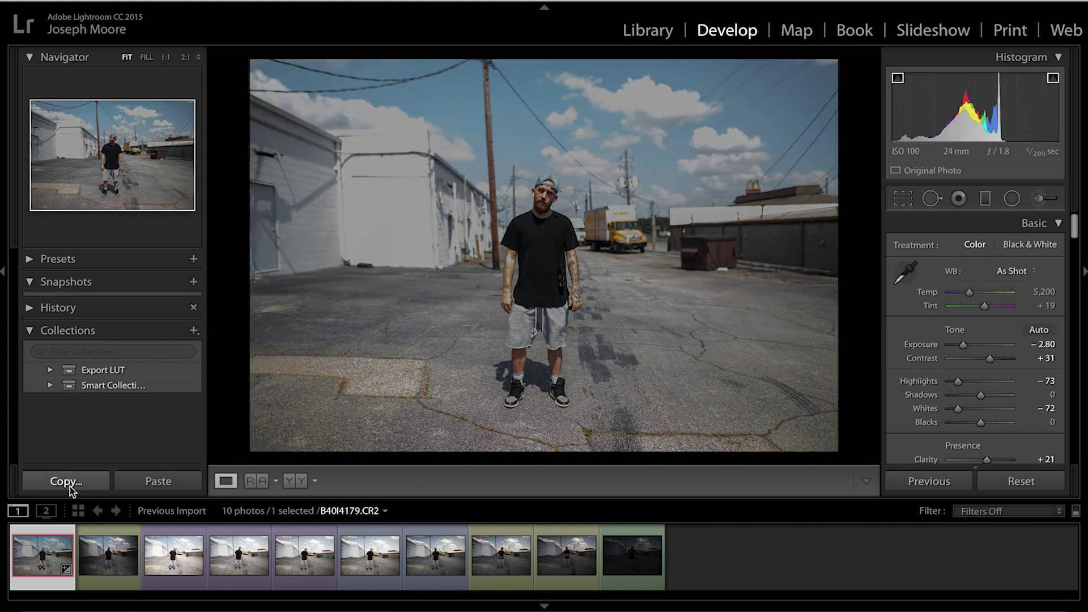
click(661, 88)
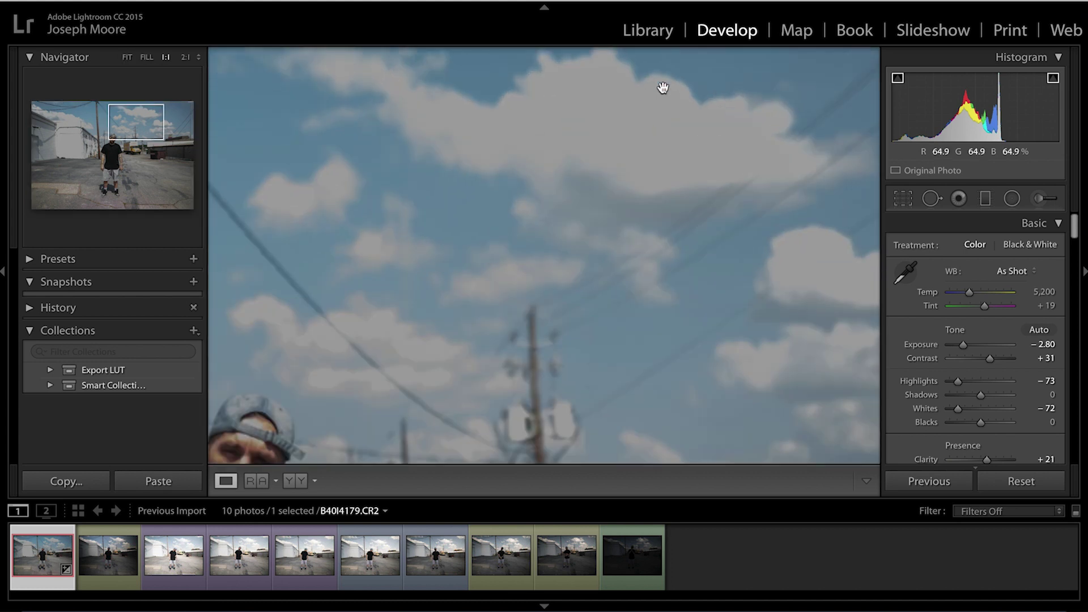
drag(636, 148, 580, 190)
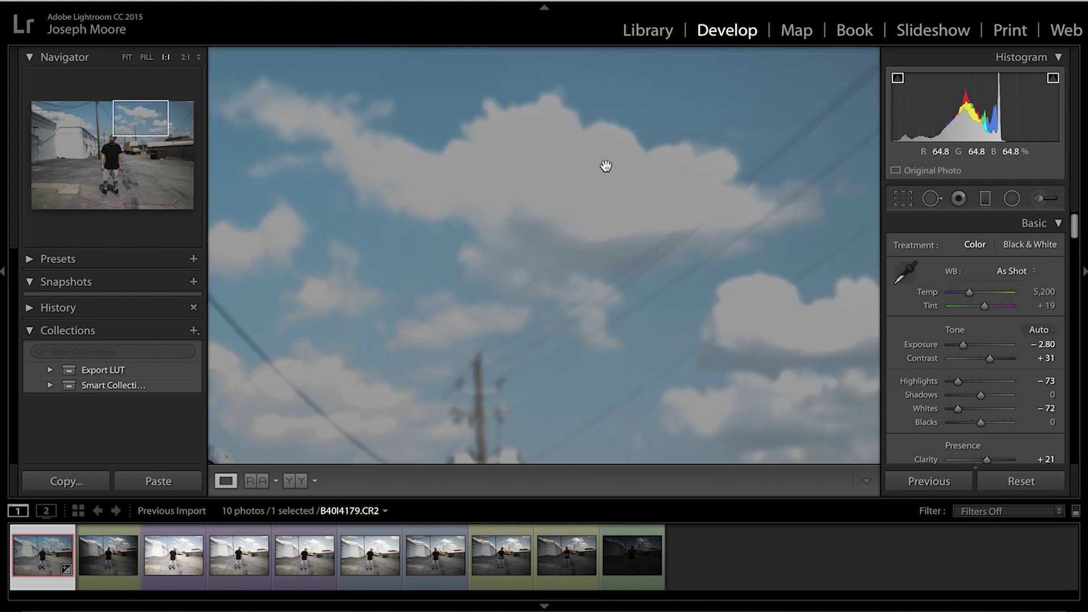
Pan the 1:1 view across the clouds, utility pole and roof, then fit the whole photo
drag(540, 218, 629, 204)
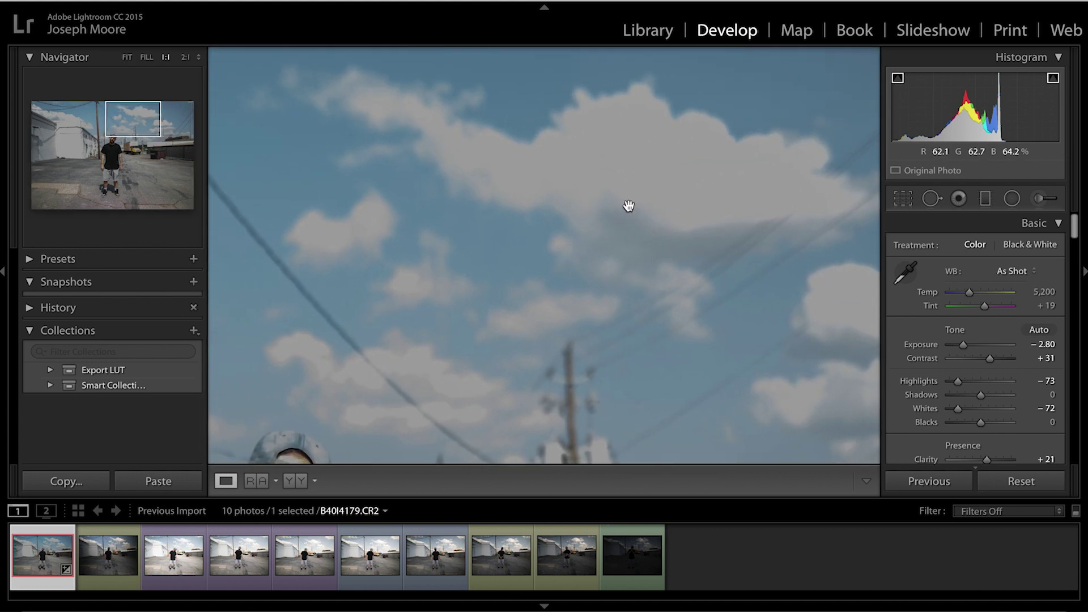
drag(499, 204, 683, 189)
drag(536, 303, 790, 279)
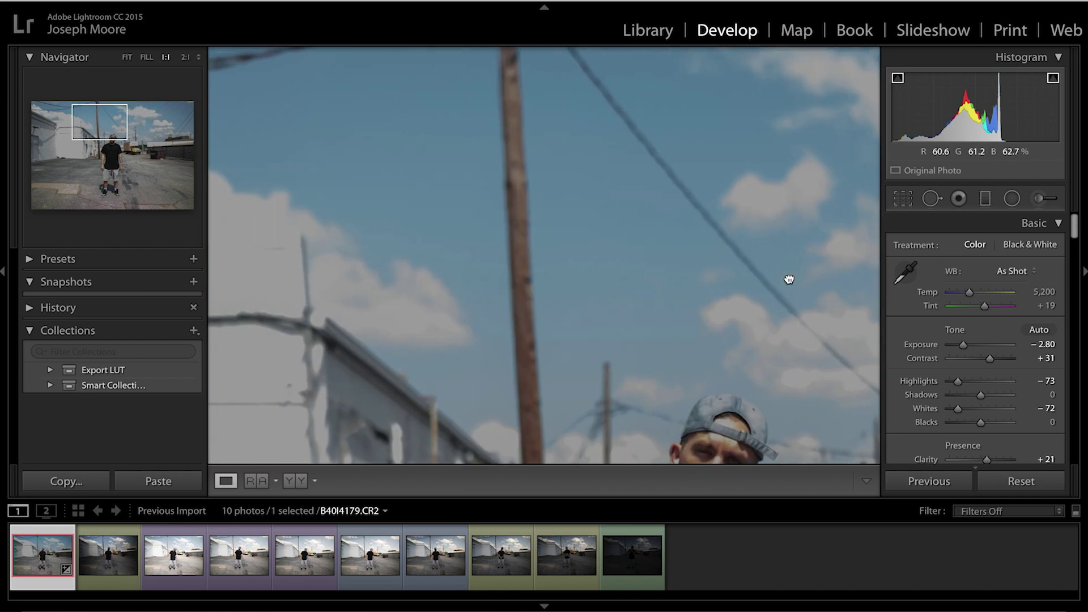
drag(415, 210, 535, 238)
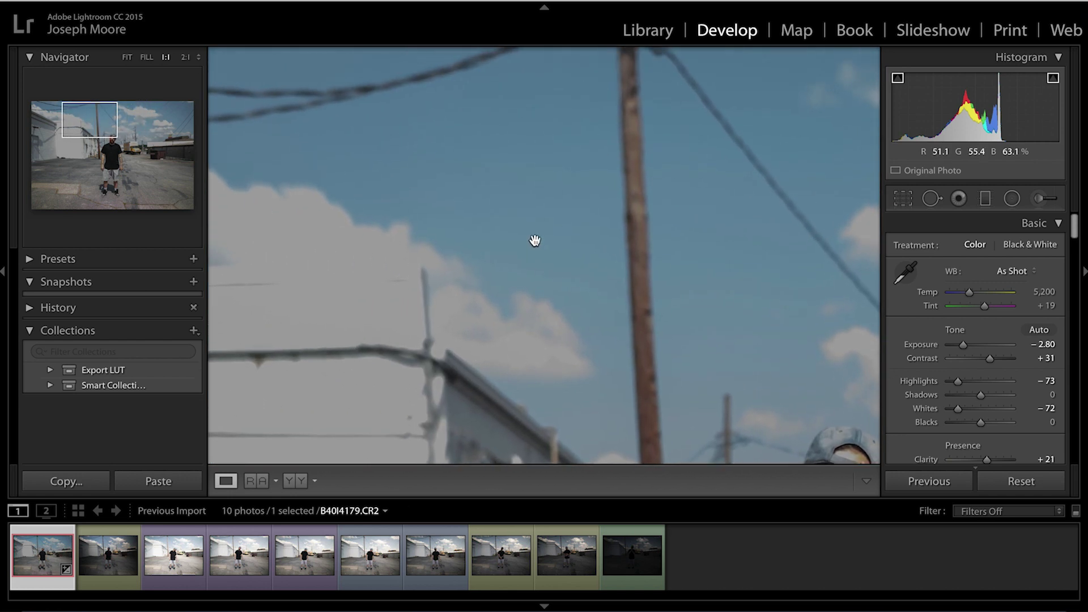
click(127, 58)
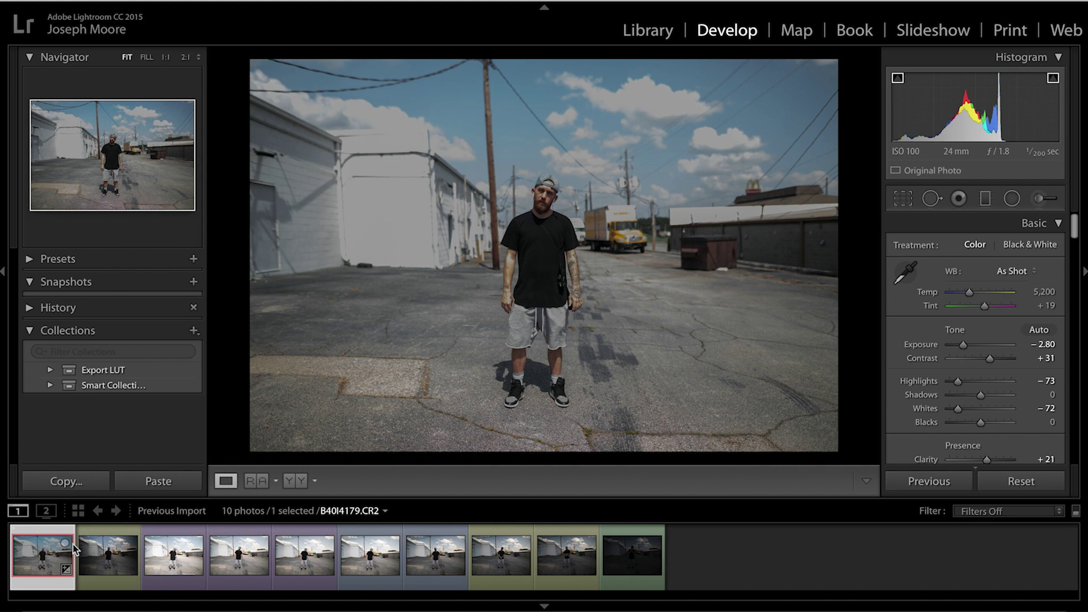
Copy the first portrait's develop settings and paste them onto B40I4182.CR2
click(161, 557)
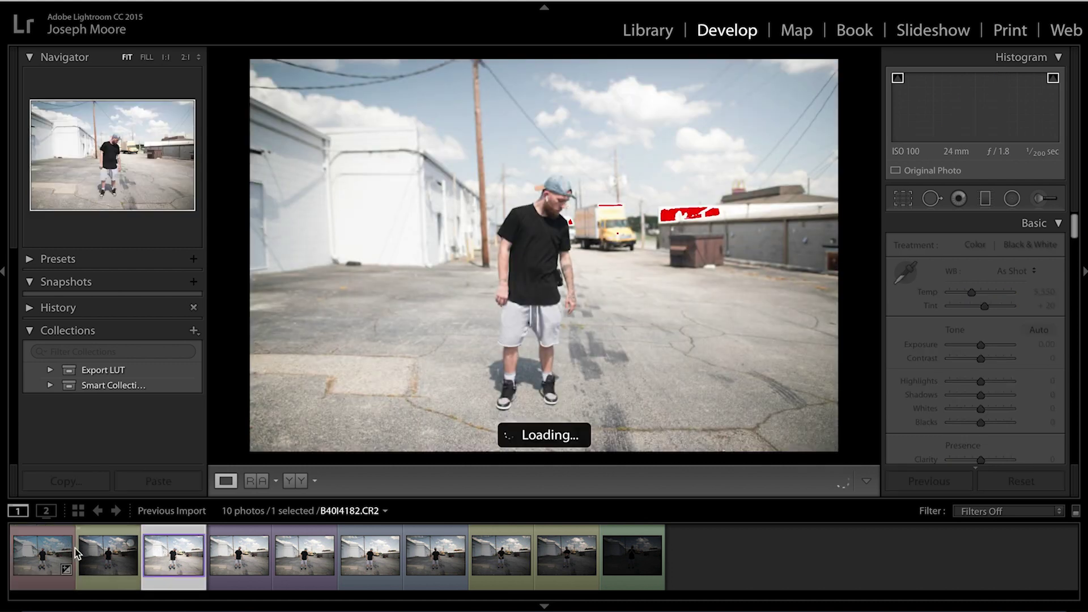
click(33, 558)
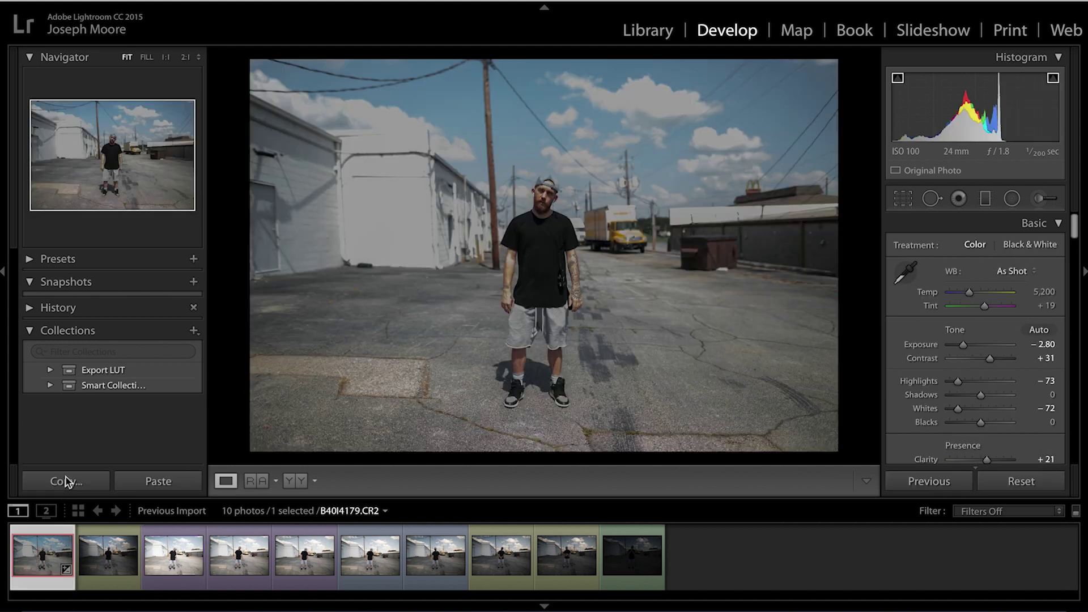
click(66, 480)
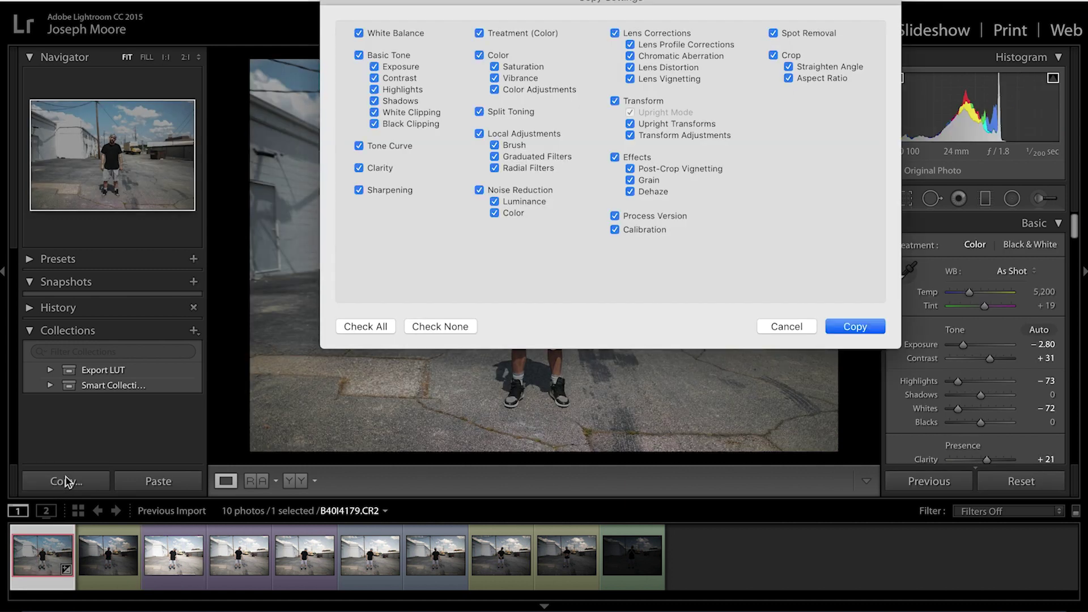
key(Return)
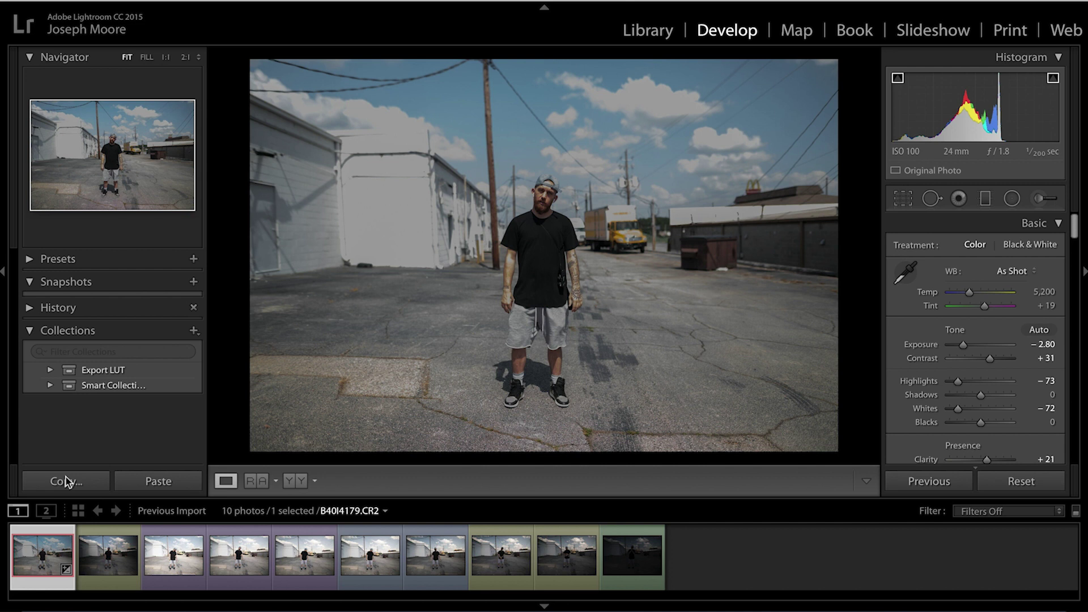
click(162, 561)
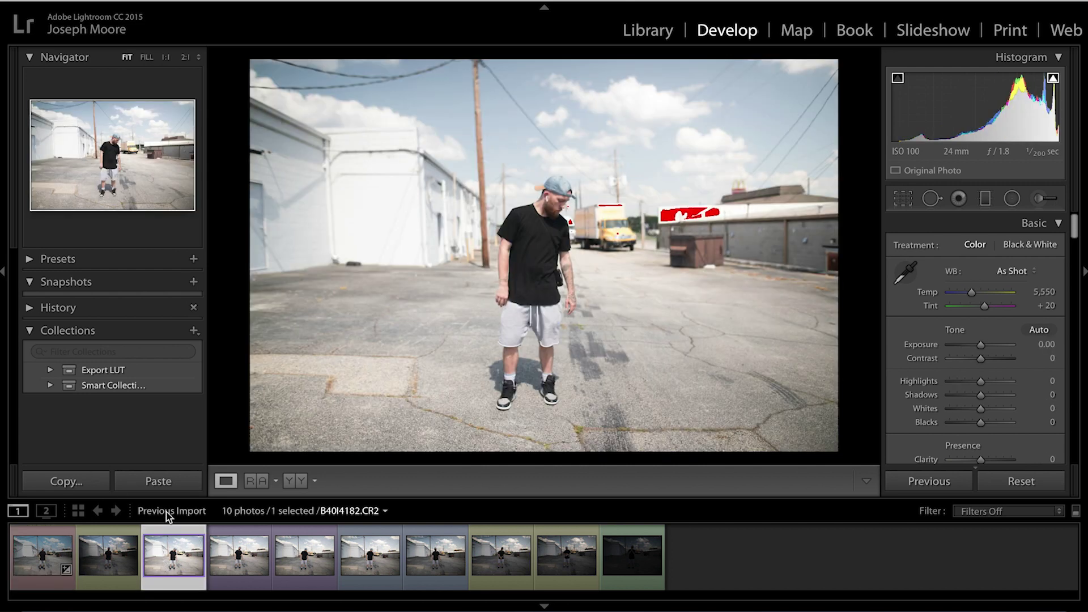
click(160, 482)
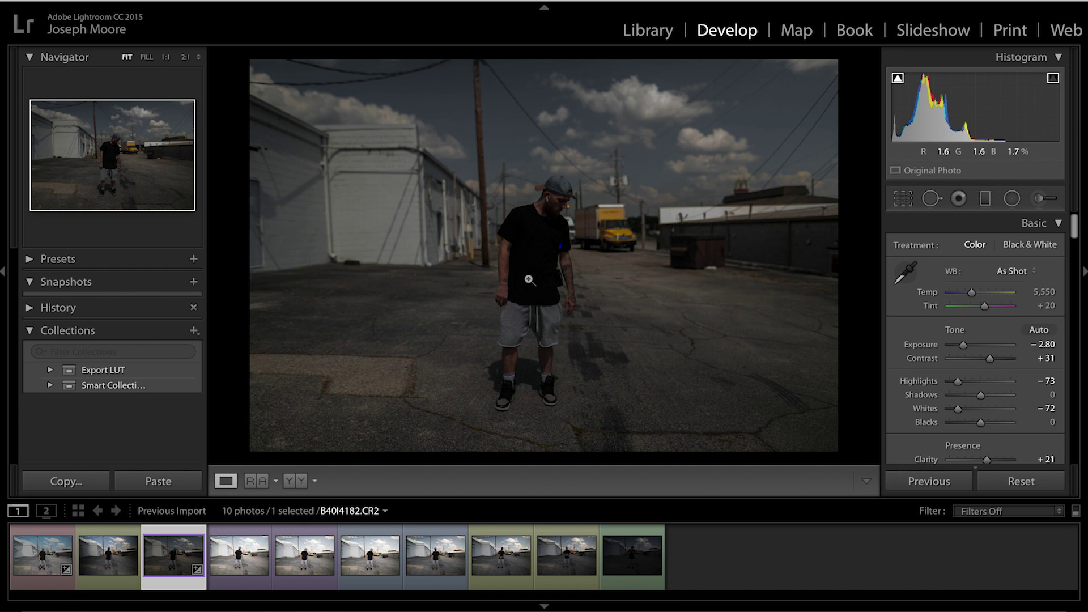
click(66, 542)
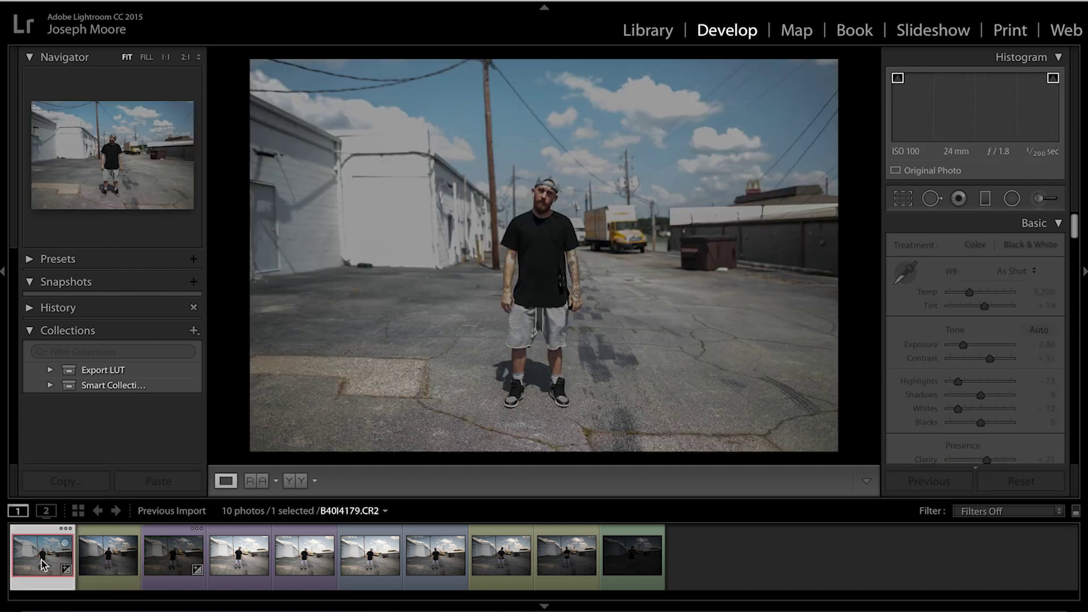
Flip between the first portrait and B40I4182.CR2, finishing on B40I4182.CR2
click(174, 564)
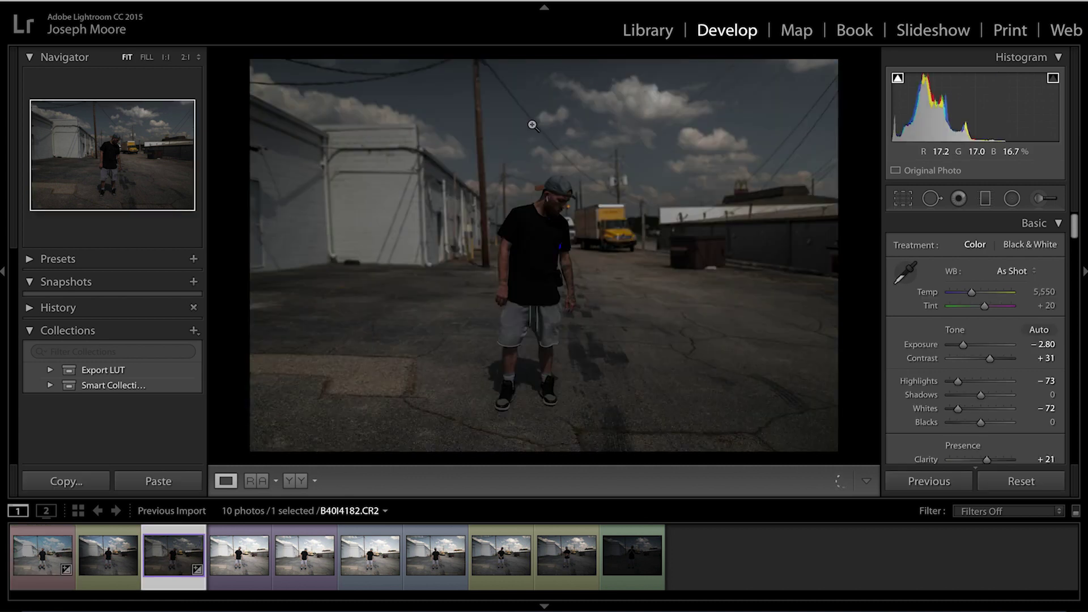
click(36, 568)
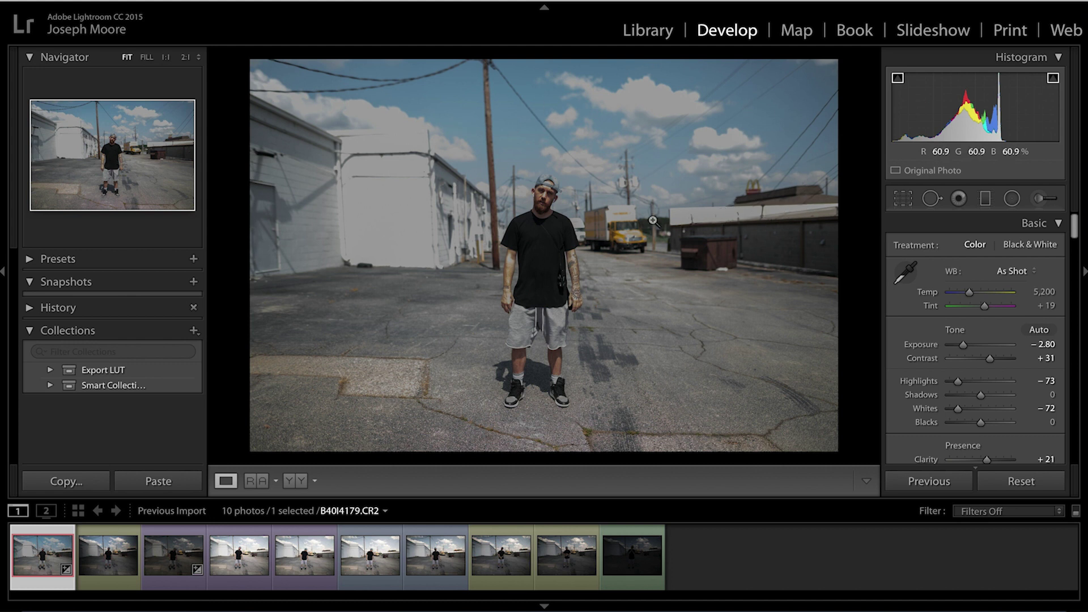
click(169, 559)
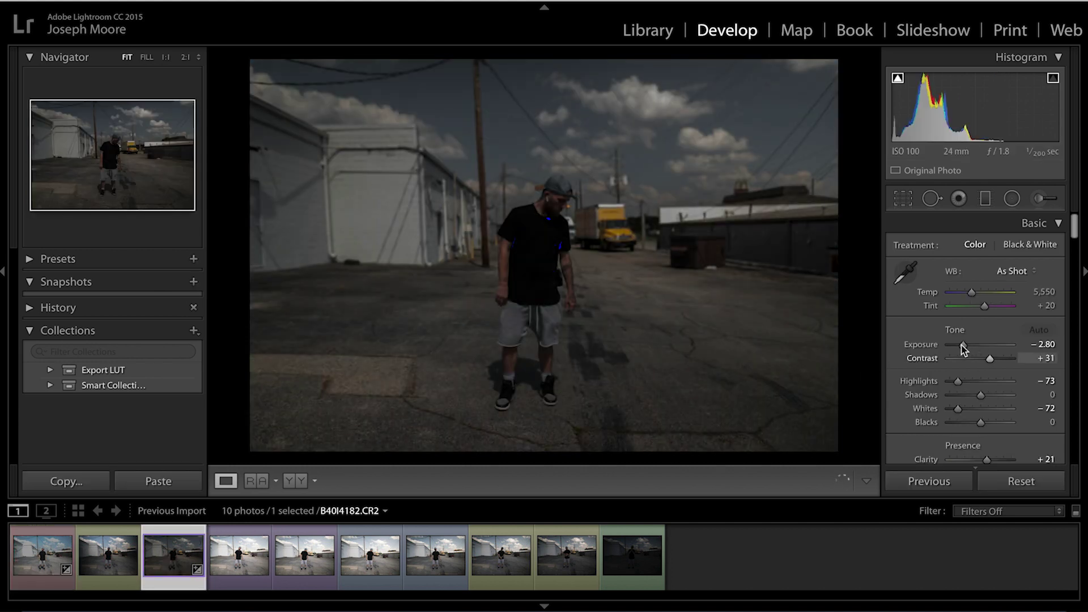
Set B40I4182.CR2 to Exposure −1.00, Highlights −66 and Whites +4
drag(963, 347, 977, 348)
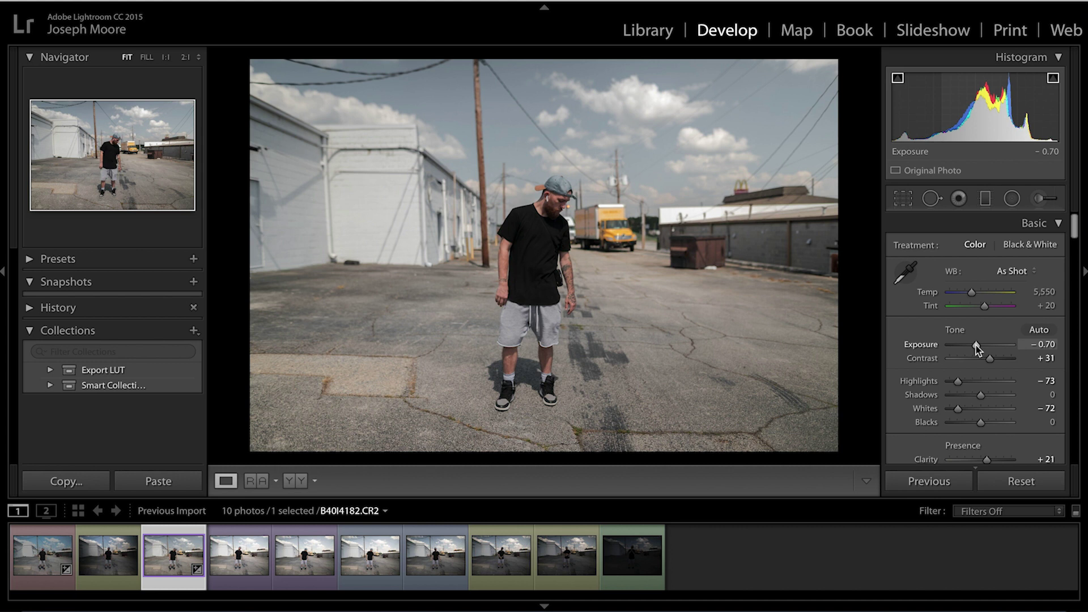
mouse_move(976, 344)
mouse_down()
mouse_move(994, 340)
mouse_move(974, 345)
mouse_up()
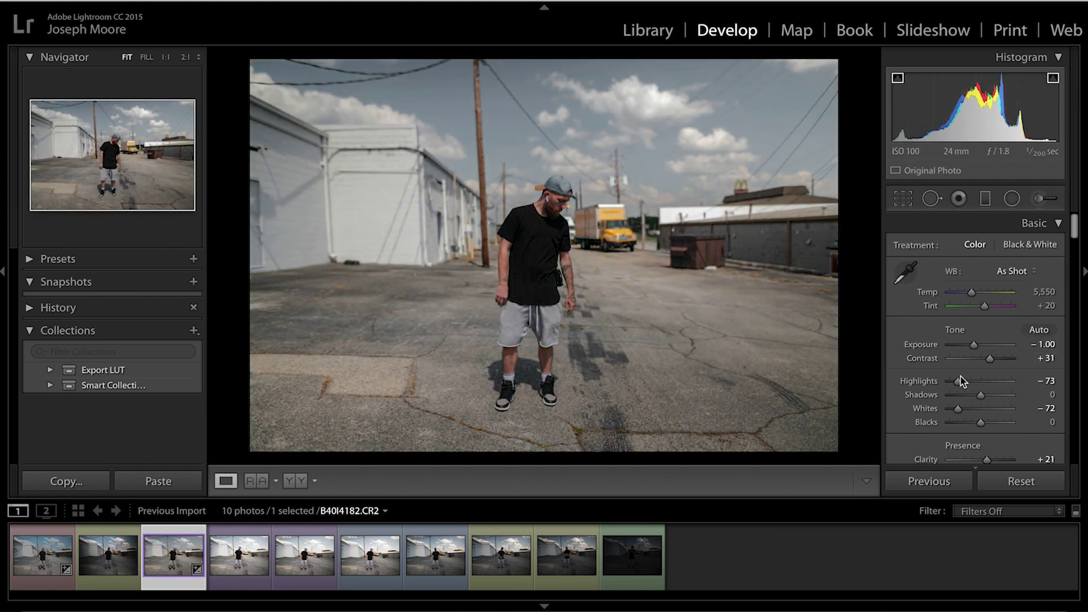
drag(957, 408, 961, 386)
Lower the tone curve's Lights region to −38 on B40I4182.CR2, then return to the Basic panel
scroll(961, 384, down, 10)
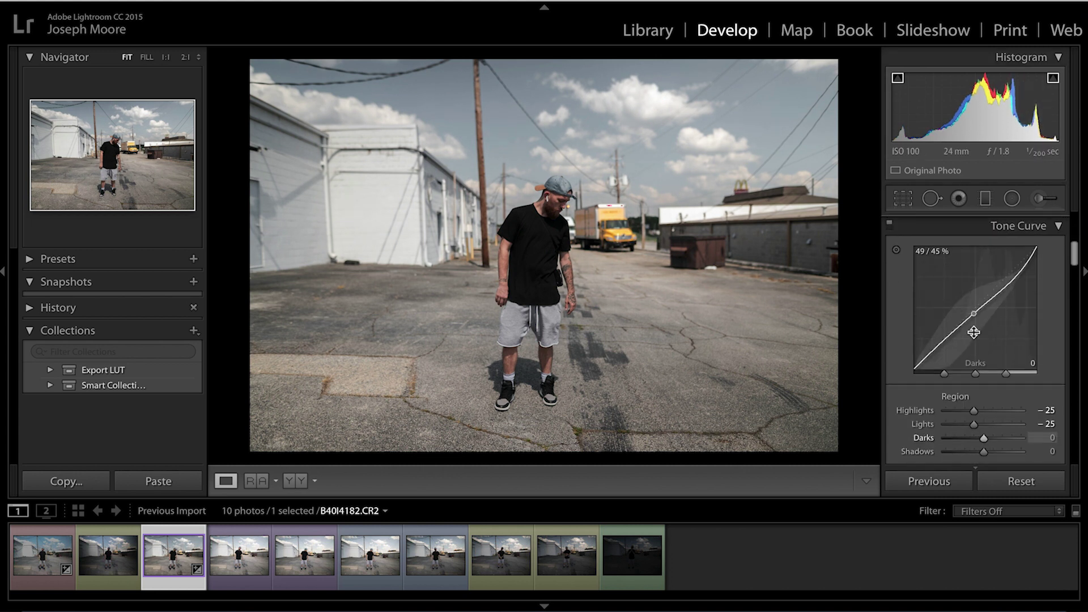
scroll(968, 360, down, 2)
drag(974, 397, 969, 397)
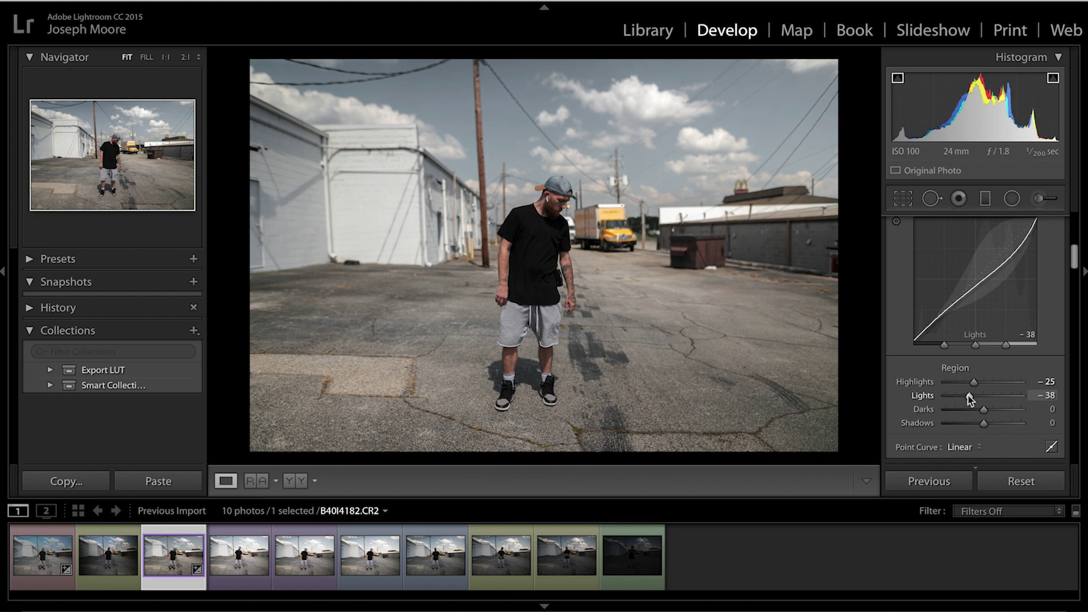
scroll(969, 399, up, 8)
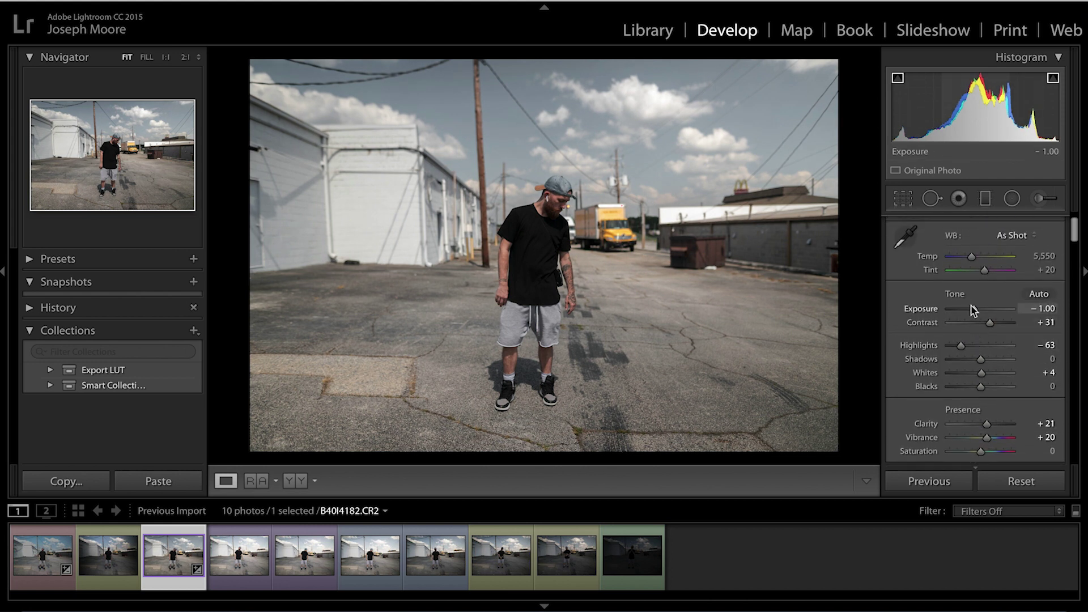
Check highlight and shadow clipping while adjusting Exposure and Blacks
key(alt)
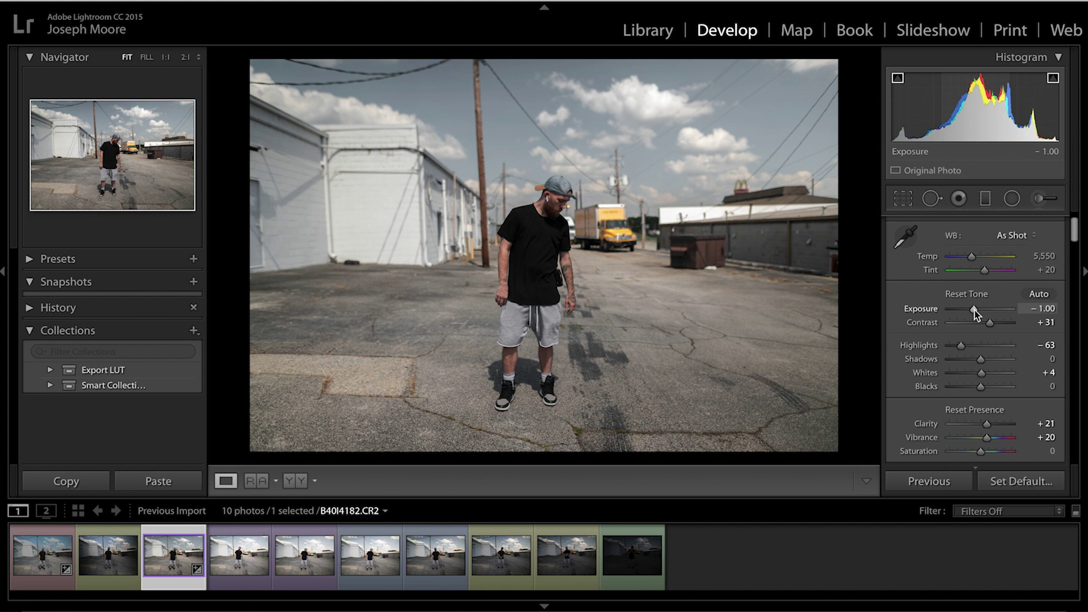
key(alt)
drag(975, 313, 991, 315)
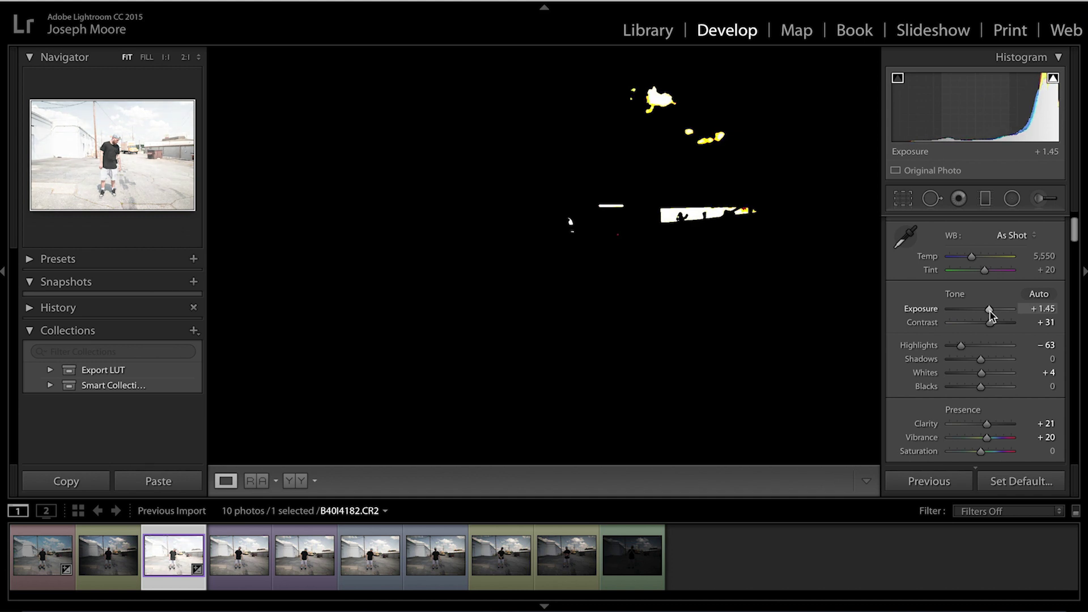
drag(989, 314, 970, 311)
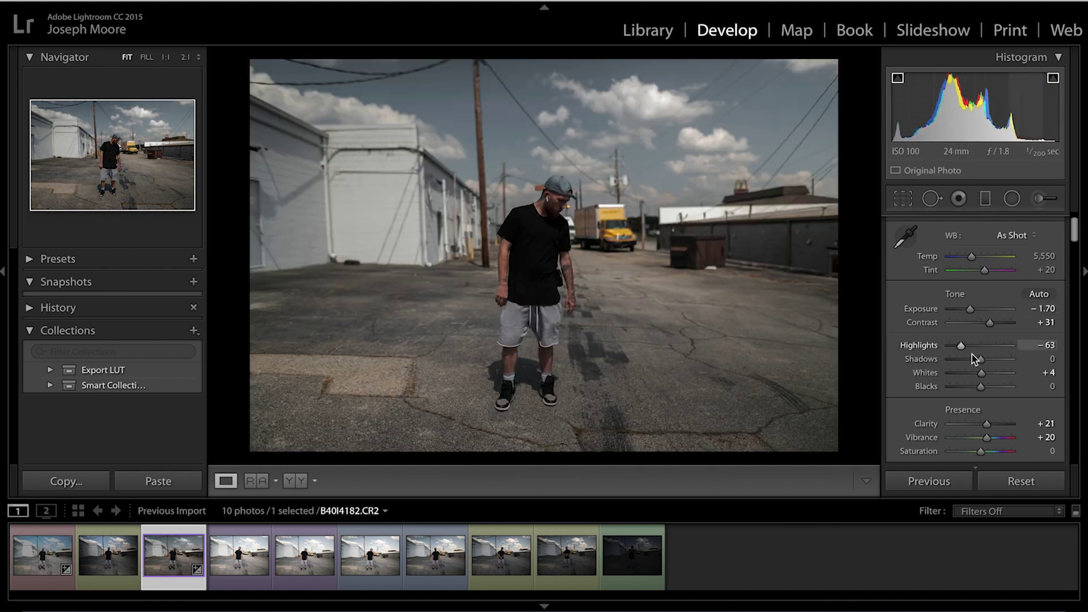
key(alt)
mouse_move(982, 391)
mouse_down()
mouse_move(955, 391)
mouse_move(982, 387)
mouse_up()
Set Exposure to −0.60 and Whites to −11, then view the original for comparison
drag(970, 308, 977, 308)
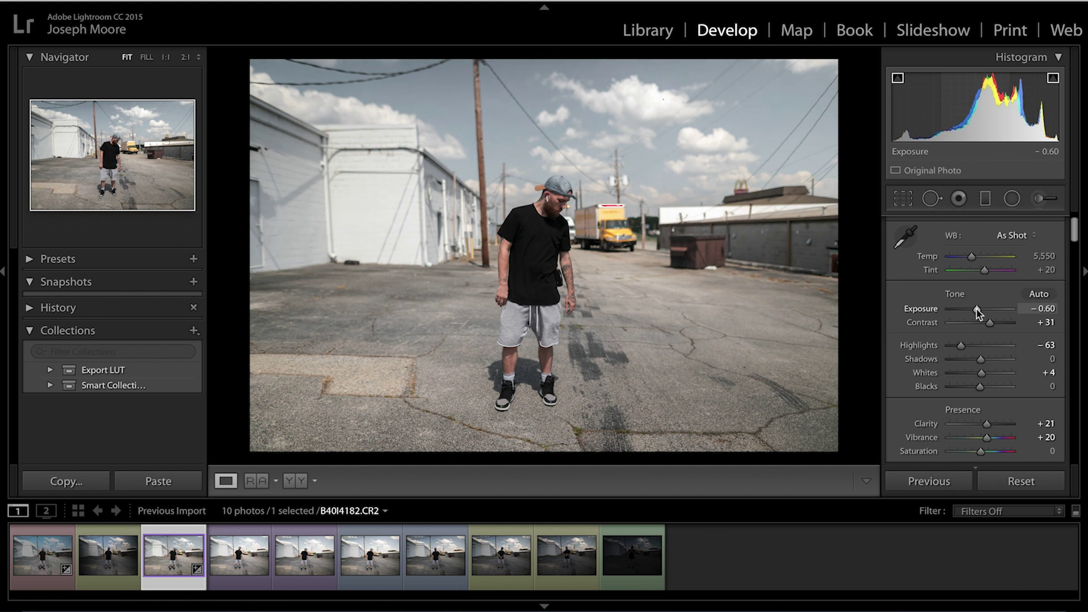
drag(981, 374, 976, 374)
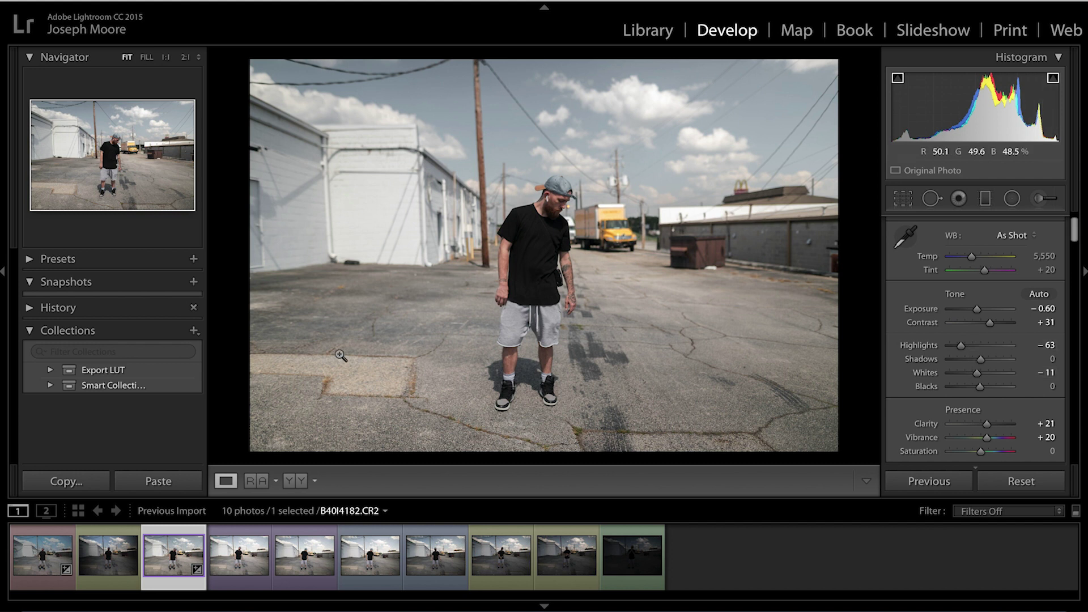
key(backslash)
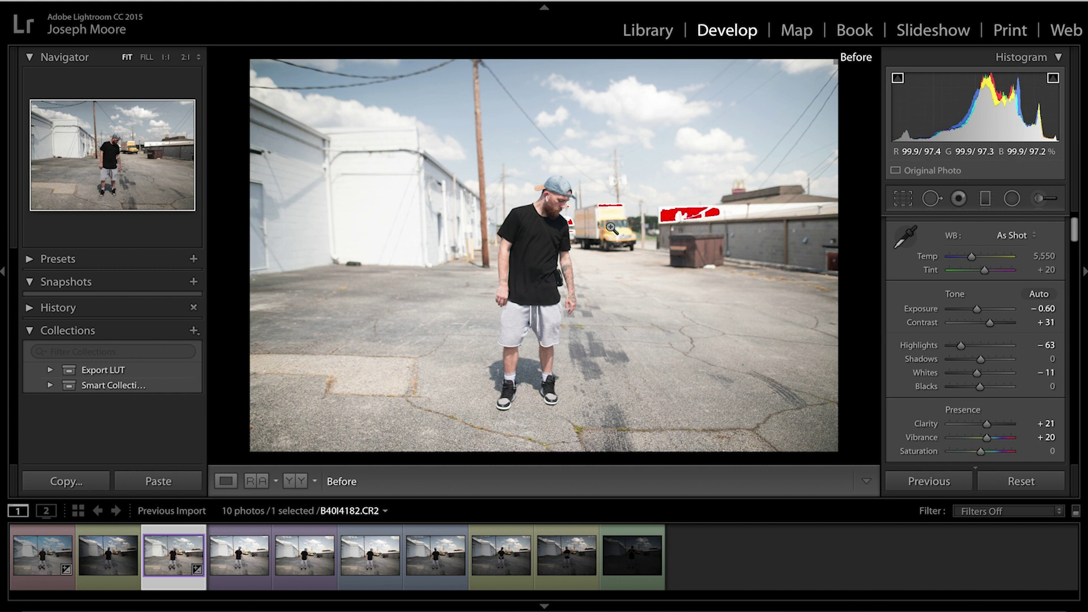
Return to the After view, copy B40I4182.CR2's Develop settings and paste them onto B40I4186.CR2
key(backslash)
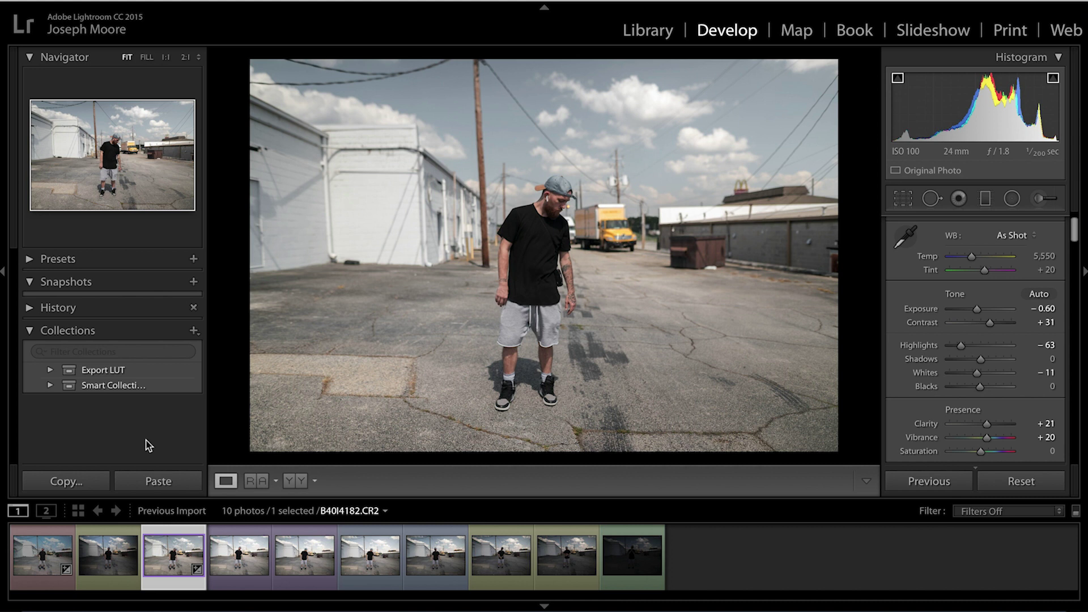
click(63, 481)
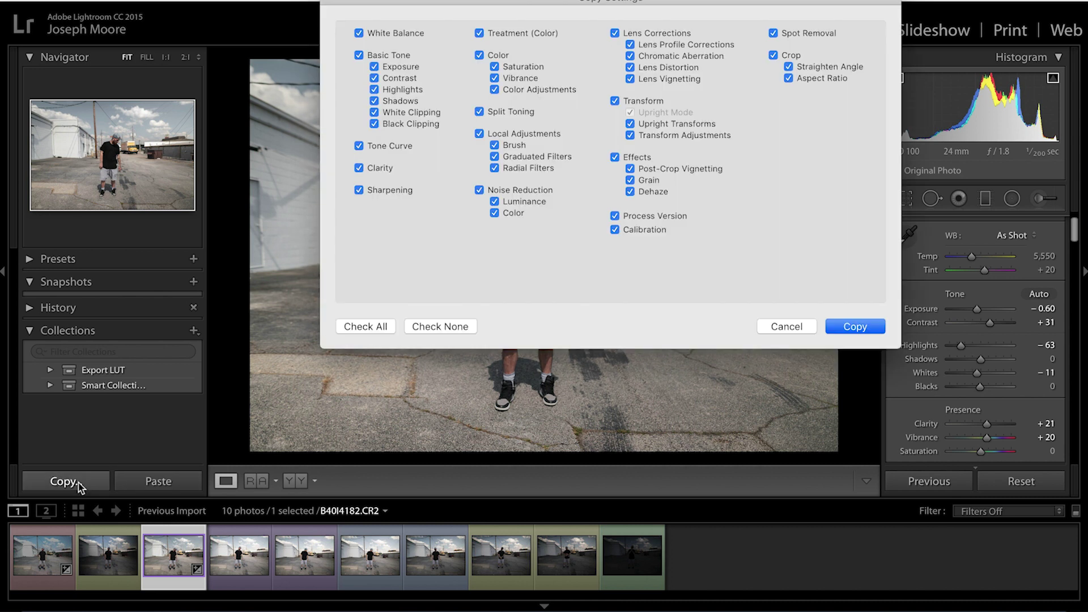
key(Return)
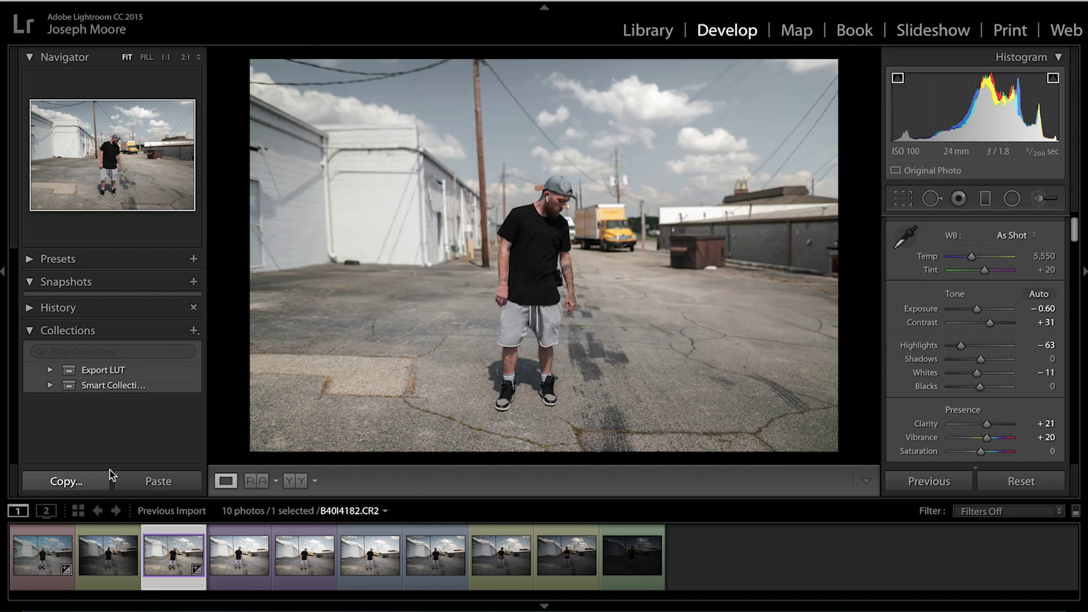
click(371, 559)
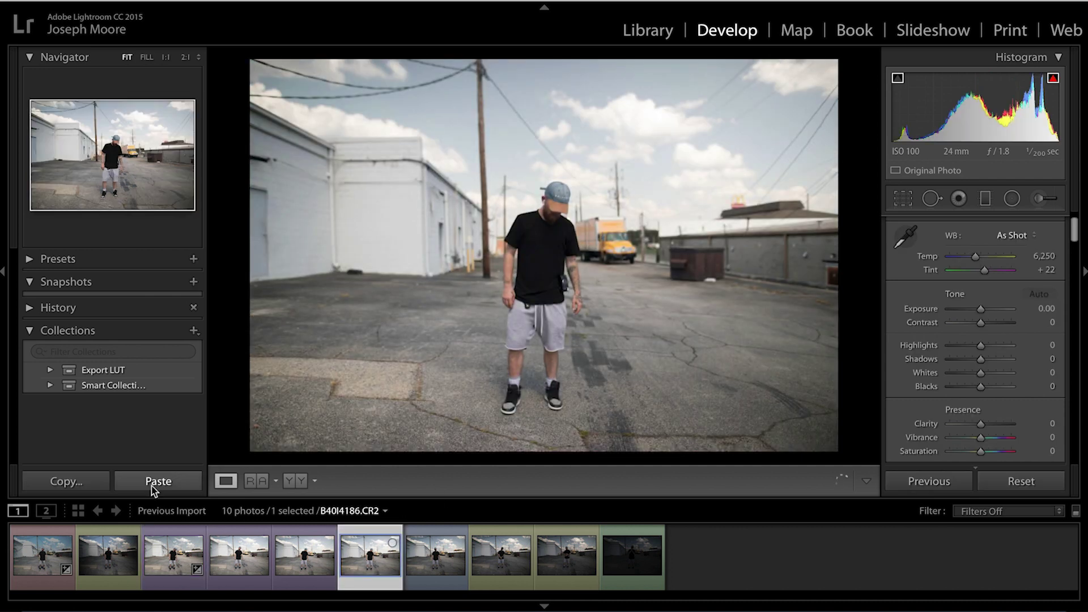
click(158, 481)
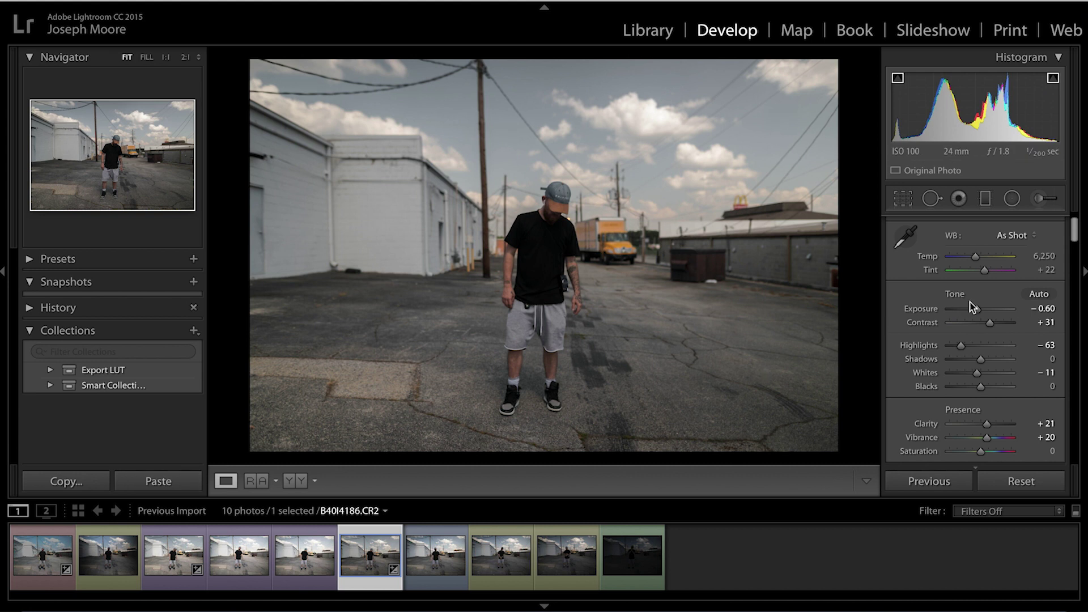
Adjust the Basic panel to Exposure +0.05, Highlights −1 and Blacks +2
drag(975, 310, 981, 310)
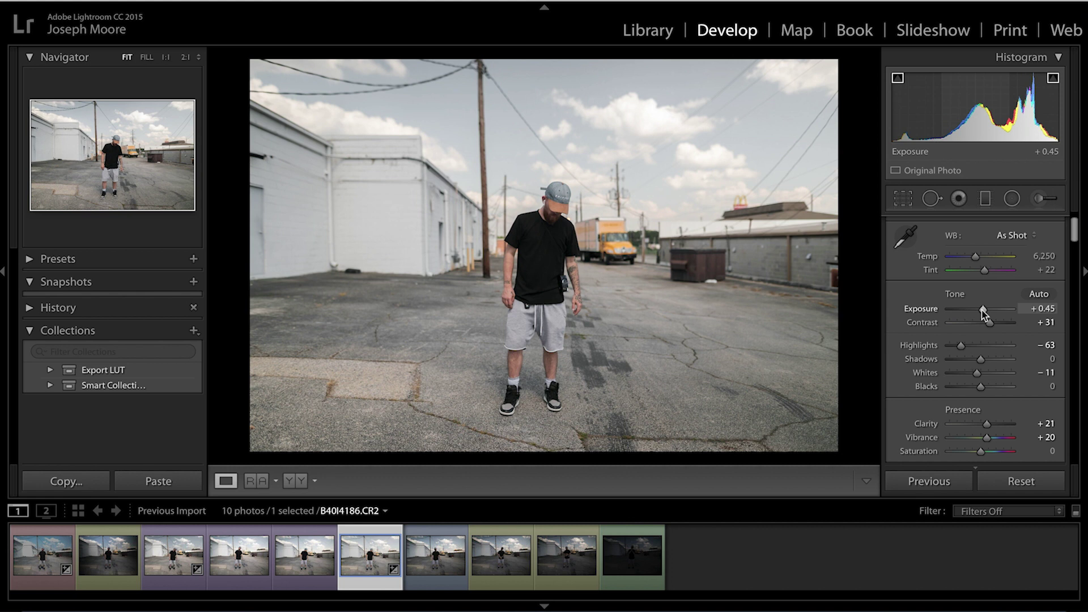
drag(961, 346, 978, 348)
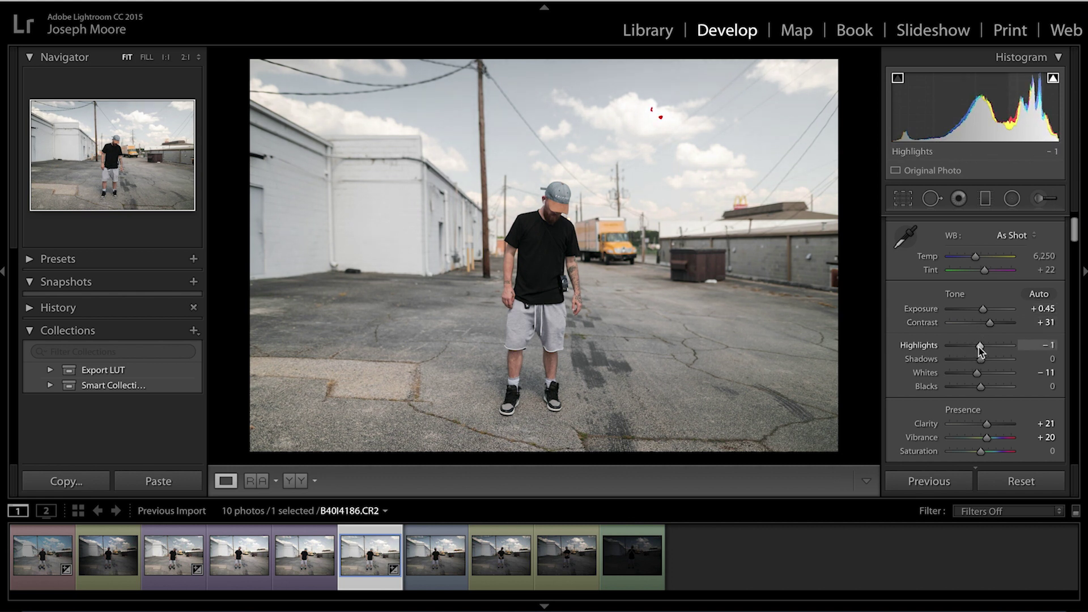
double_click(982, 308)
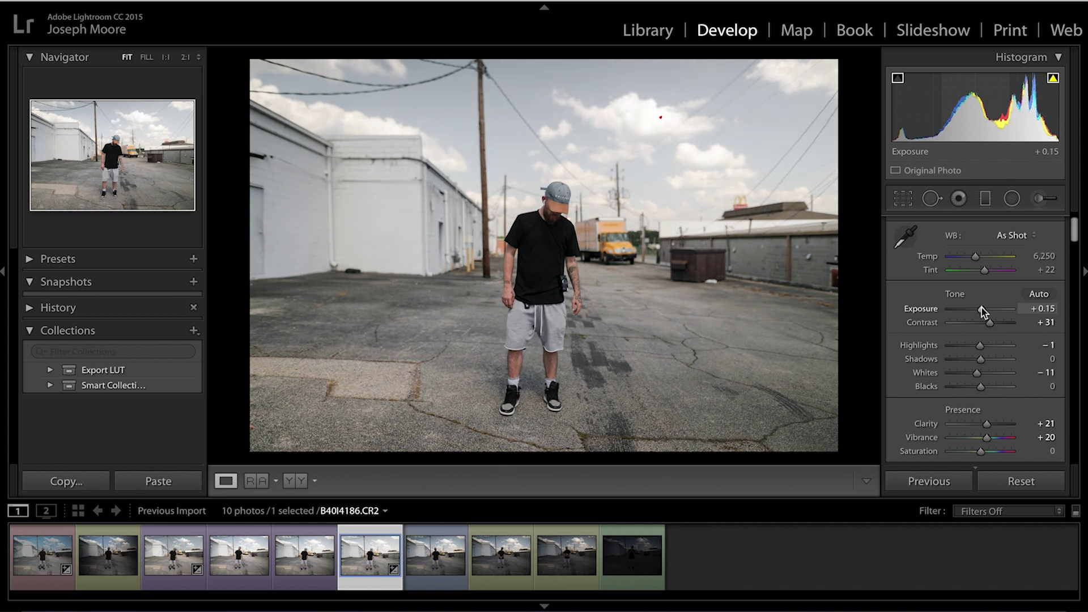
drag(981, 307, 981, 307)
scroll(980, 368, down, 2)
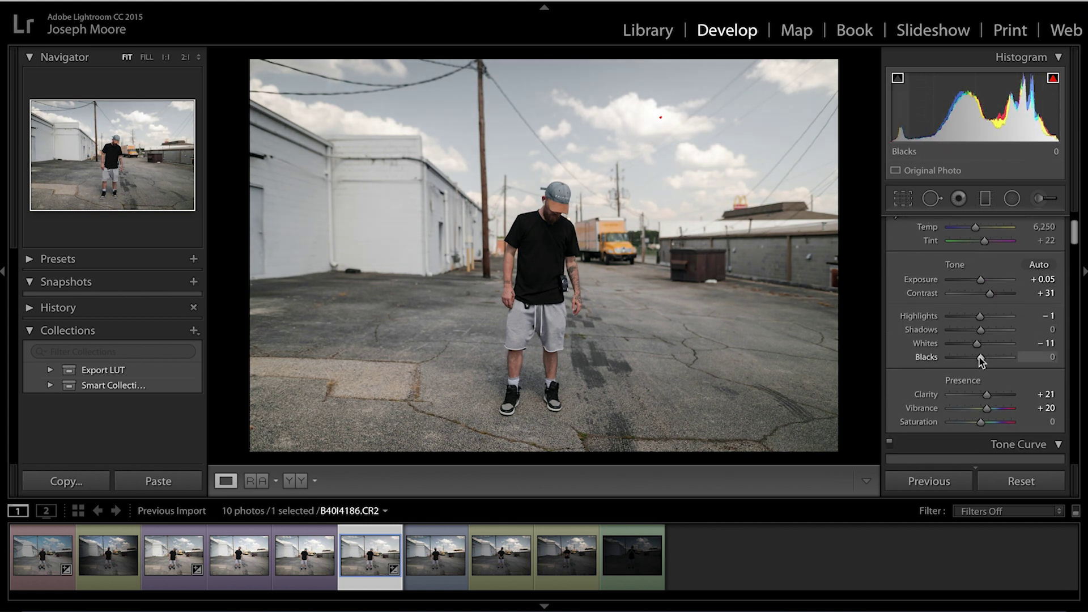
drag(977, 357, 976, 359)
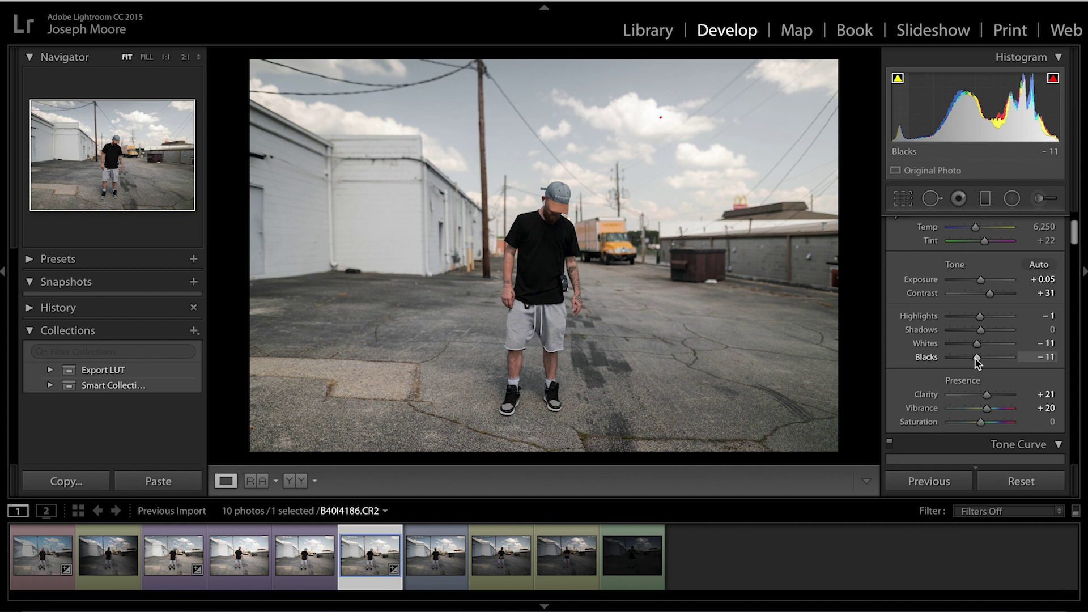
scroll(974, 359, down, 1)
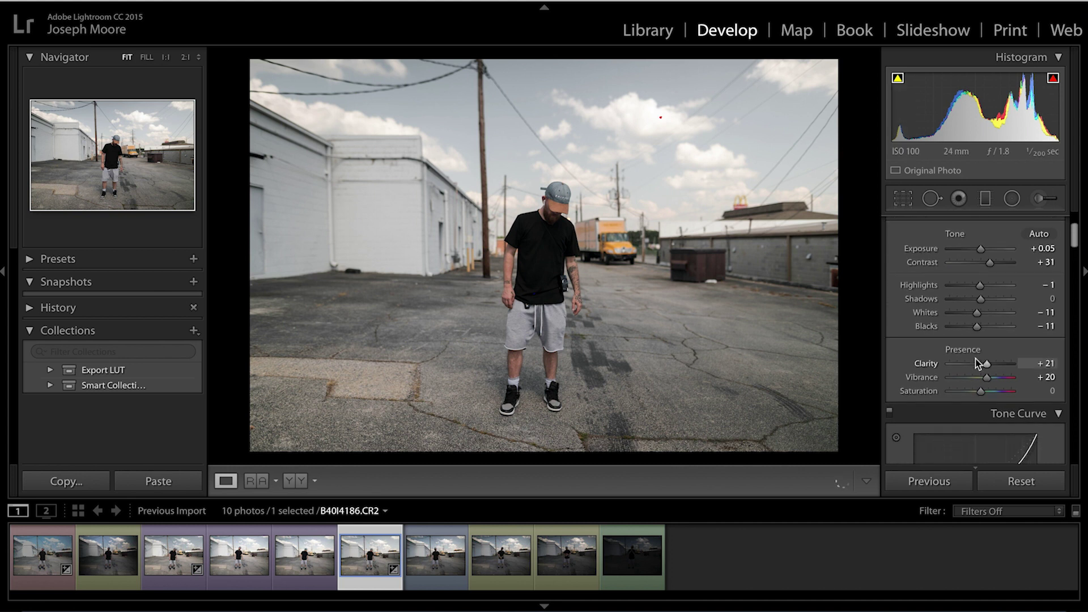
drag(976, 327, 981, 329)
Darken the tone curve's Highlights region to −77, with Lights at −31
scroll(977, 392, down, 3)
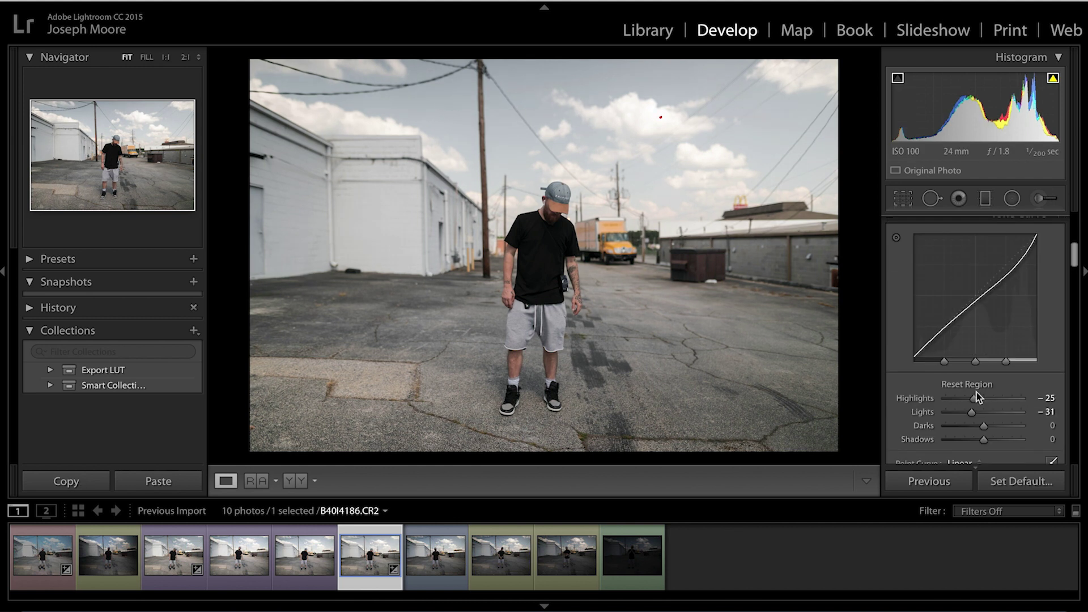
drag(975, 399, 954, 405)
scroll(954, 407, down, 3)
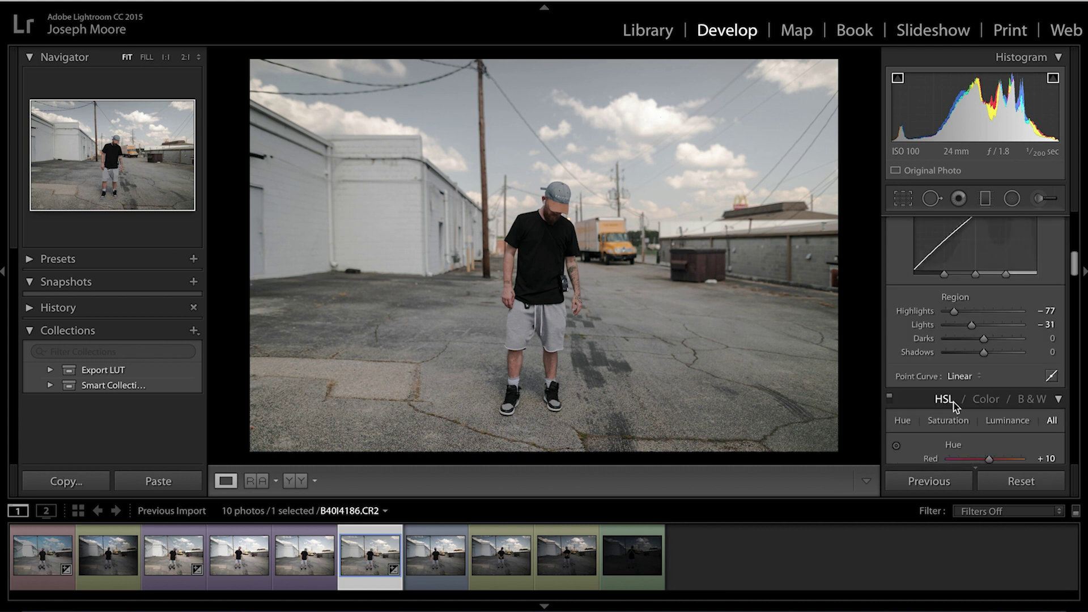
Copy the current Develop settings and paste them onto the eighth photo, B40I4195.CR2
click(59, 483)
key(Return)
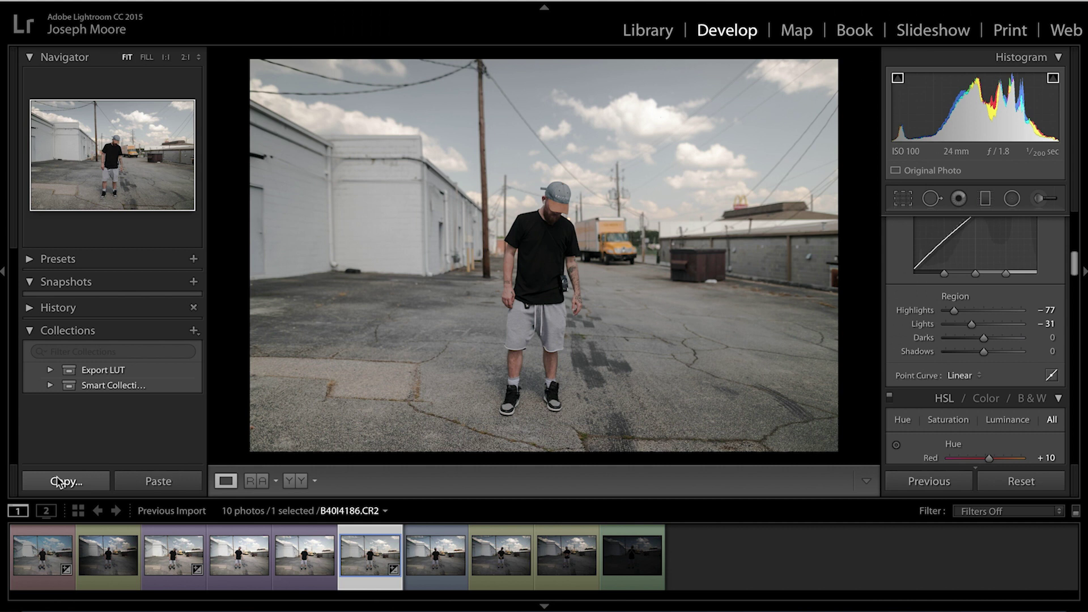
click(492, 570)
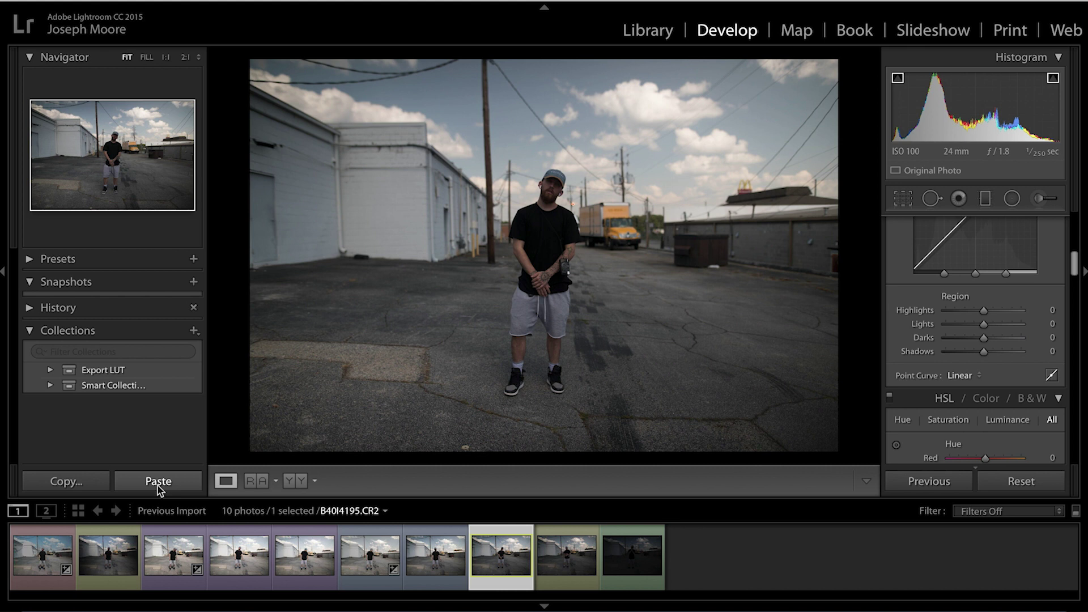
click(158, 483)
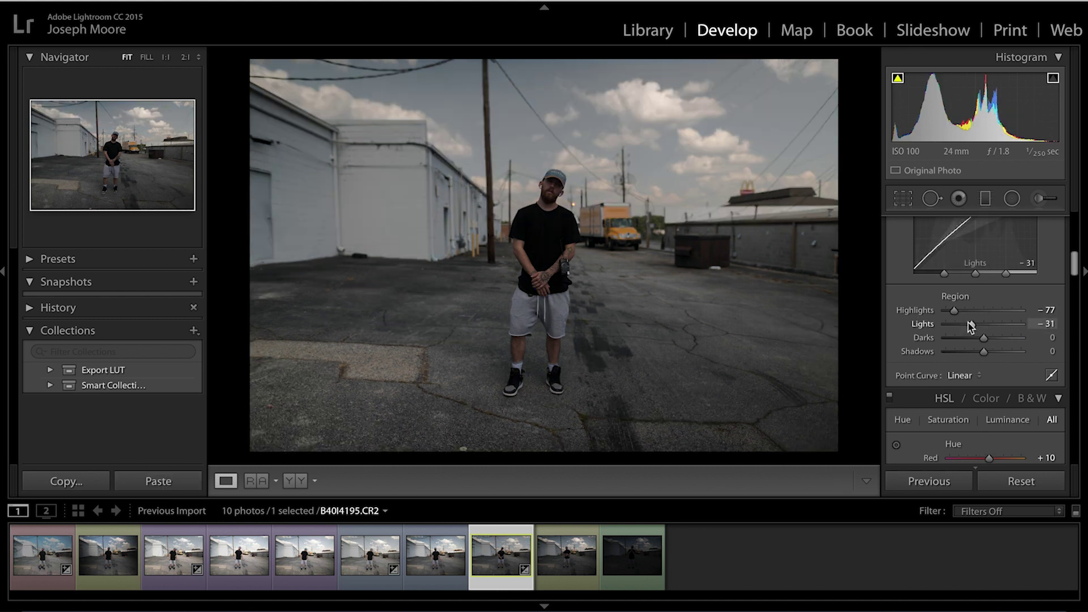
Reset the tone curve's Lights and Highlights and the Basic Whites and Highlights to zero
double_click(971, 323)
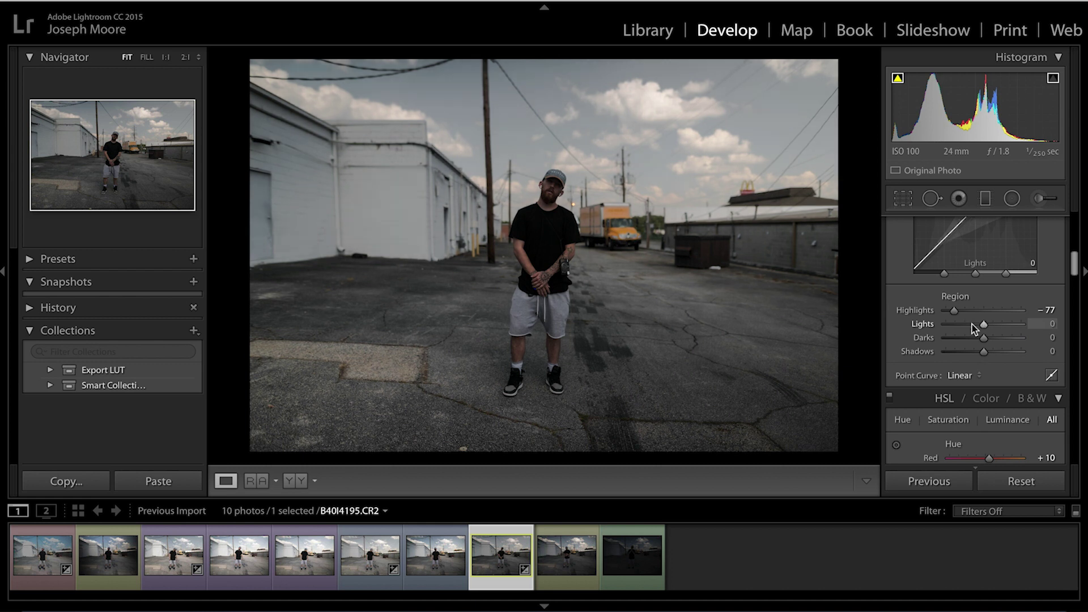
double_click(956, 312)
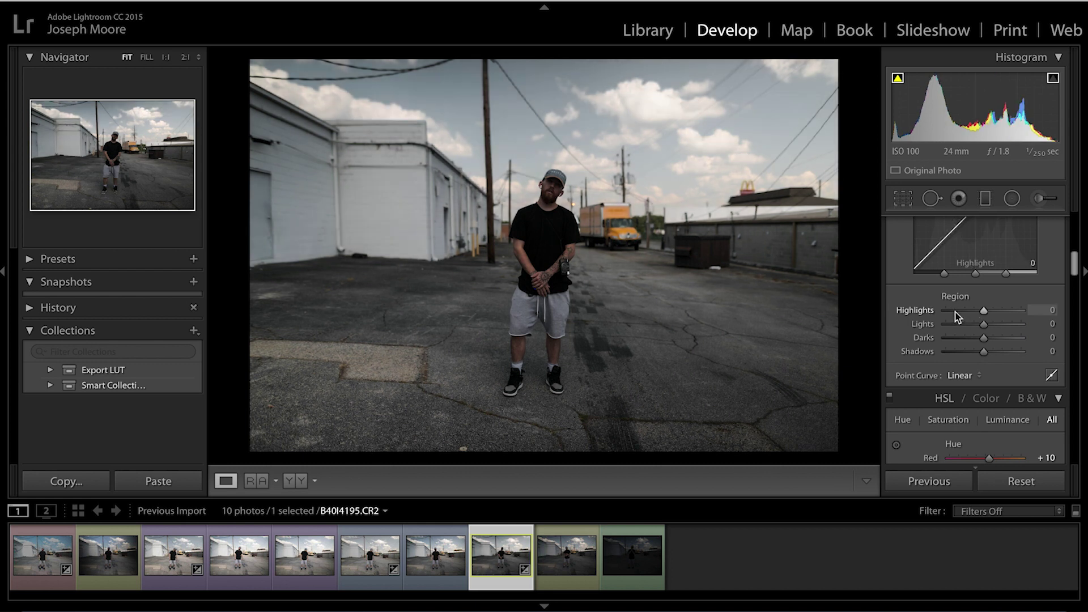
scroll(956, 316, up, 10)
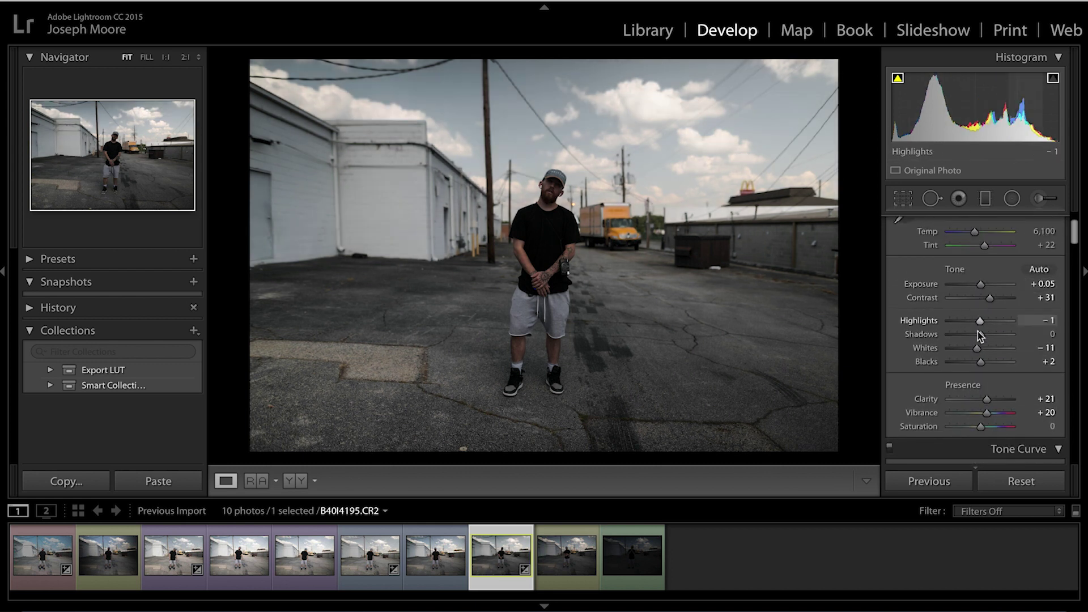
double_click(976, 348)
double_click(981, 319)
Set Exposure to +0.35 and Whites to +23, and pull Highlights down to −19
drag(980, 283, 981, 284)
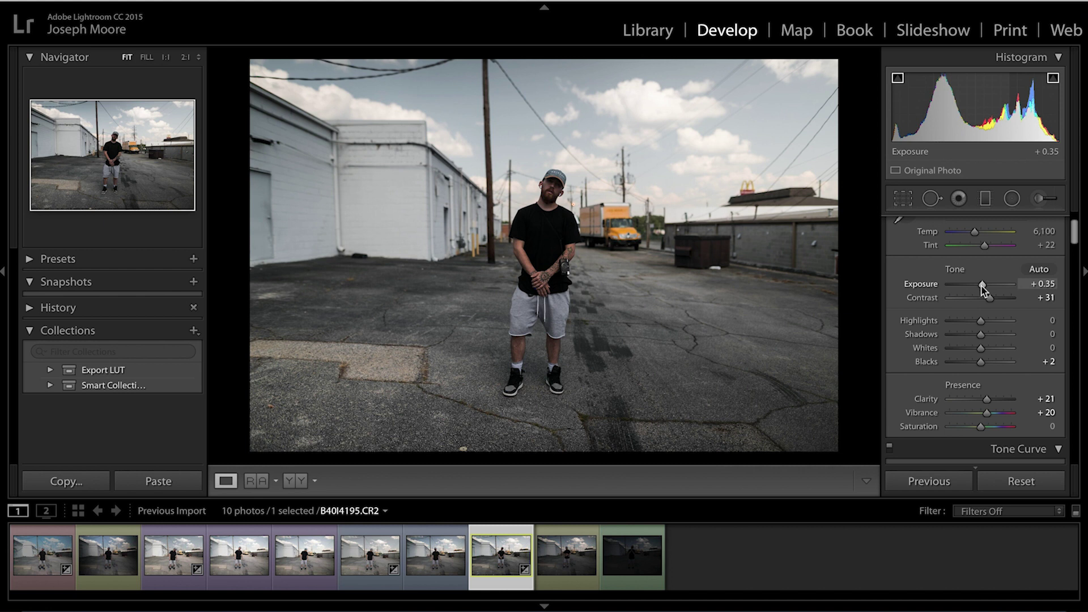
drag(981, 351, 987, 352)
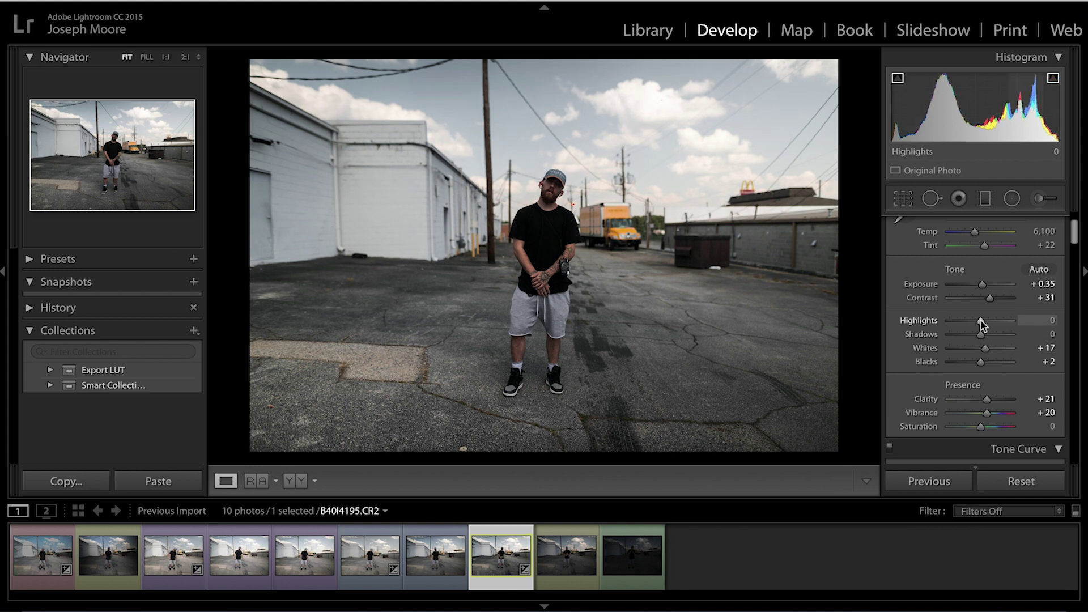
drag(981, 321, 980, 350)
Lift Shadows to +10 and Blacks to +23 while previewing clipping
key(alt)
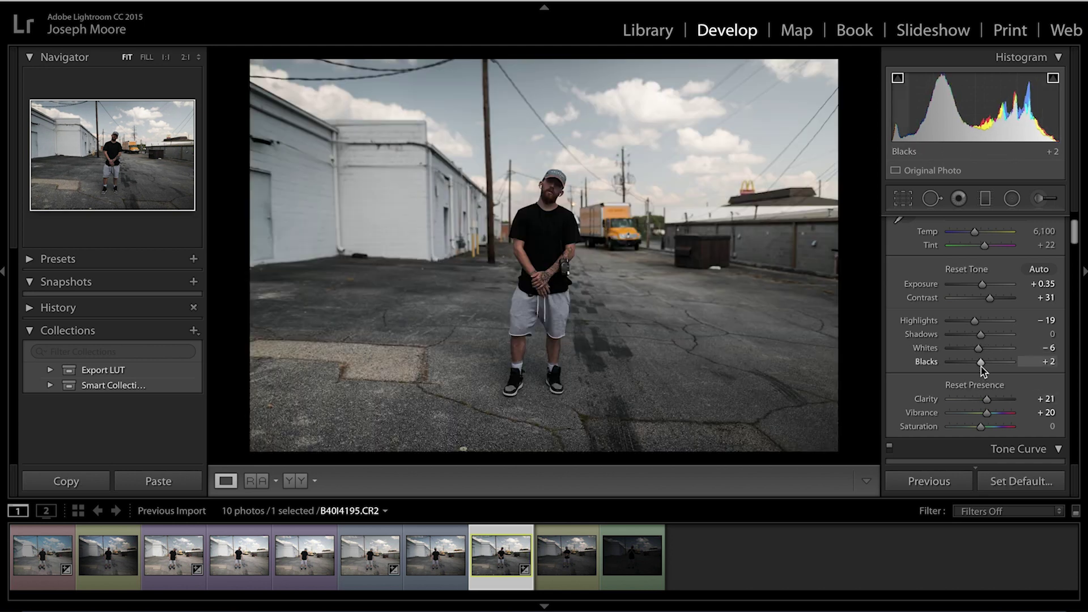
drag(978, 335, 988, 365)
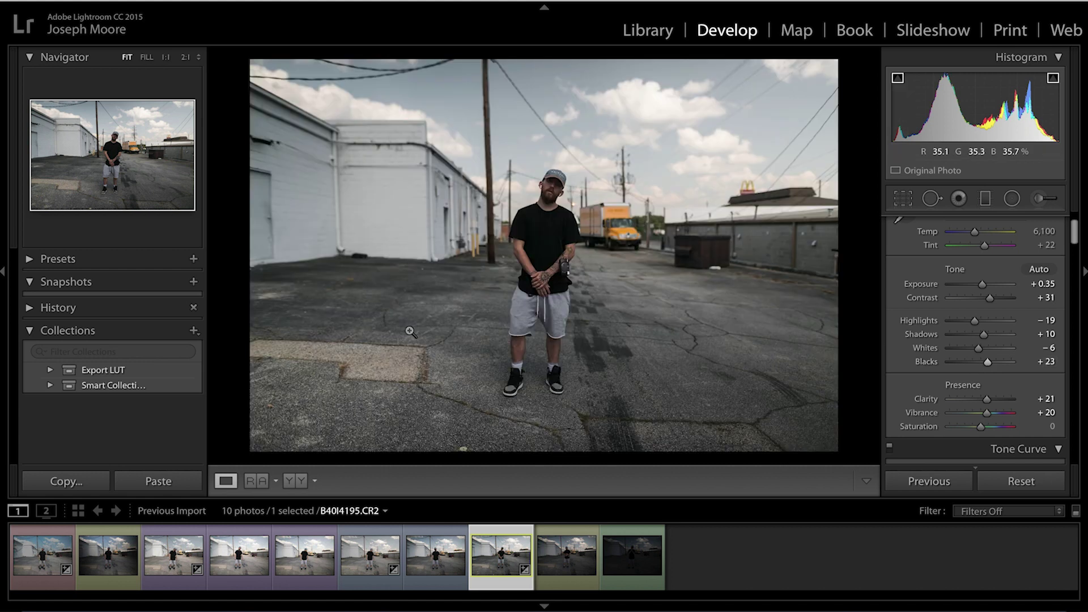
key(backslash)
key(backslash)
Raise Exposure to +0.95 and compare against the original before returning to the edit
drag(982, 284, 984, 284)
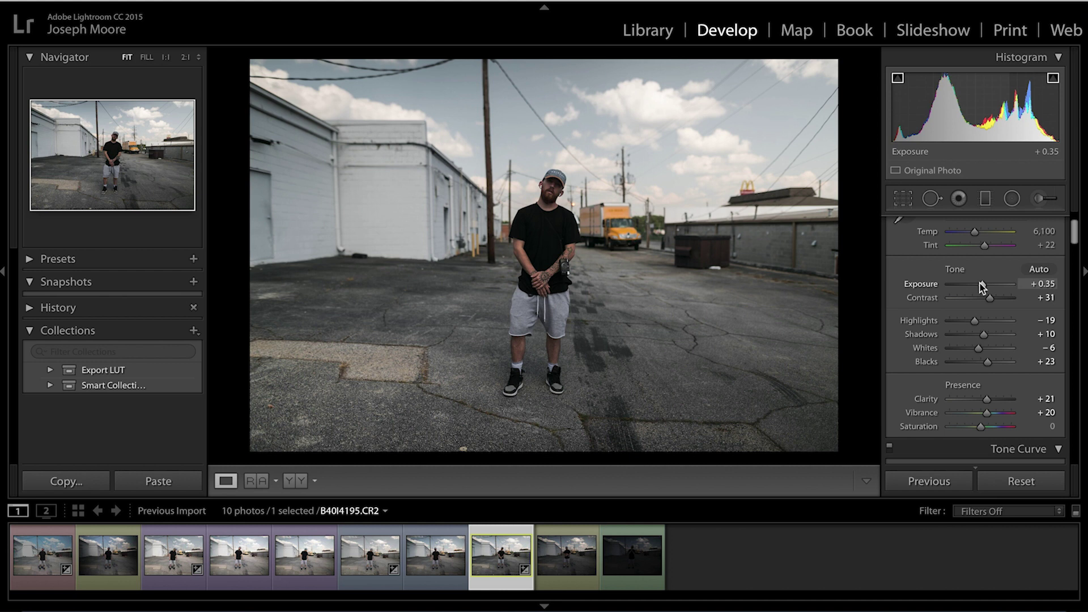
drag(982, 283, 983, 284)
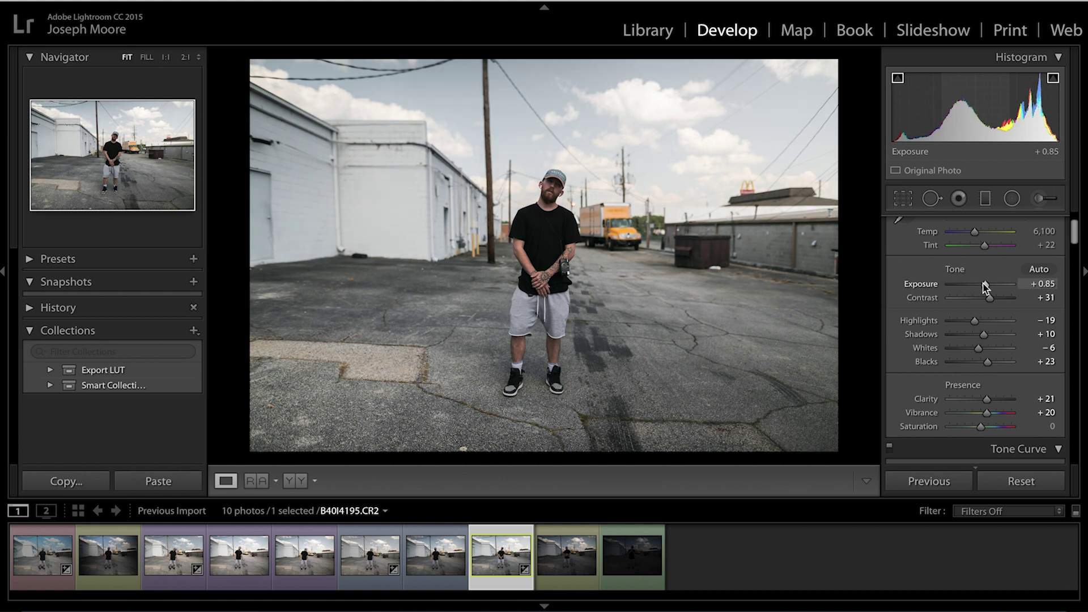
key(alt)
alt+click(985, 284)
drag(985, 283, 984, 283)
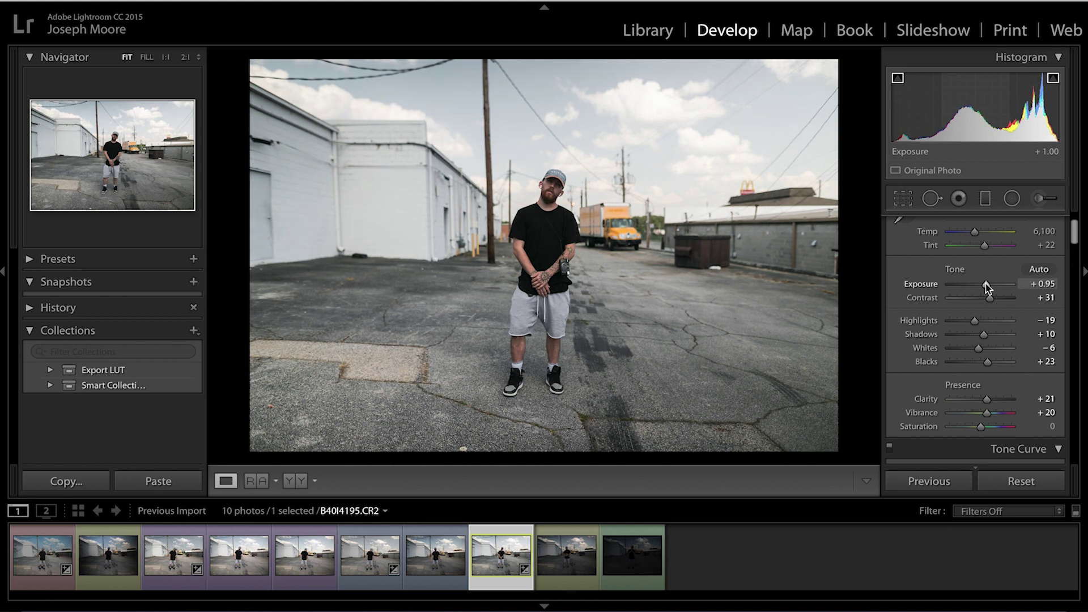
key(backslash)
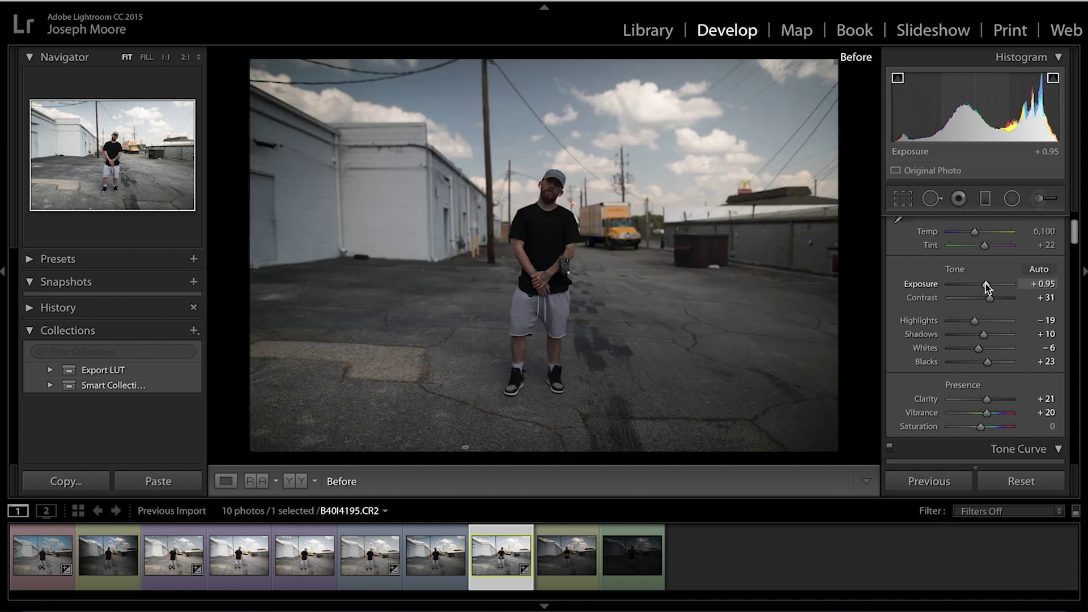
key(backslash)
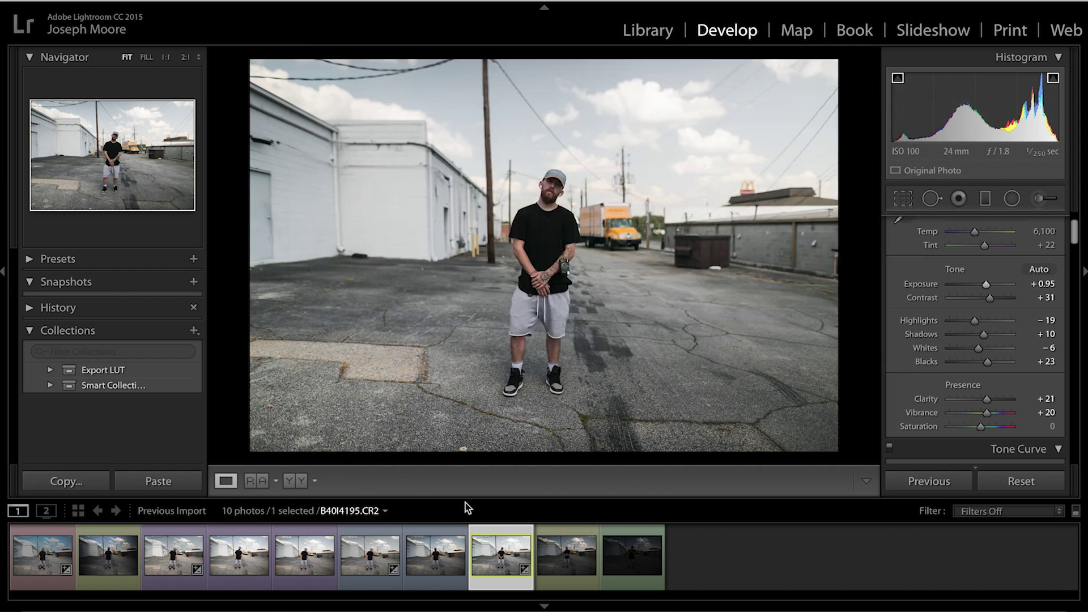
Paste the copied look onto B40I4202.CR2 and set Exposure +3.10, Contrast 0, Blacks +1
click(633, 567)
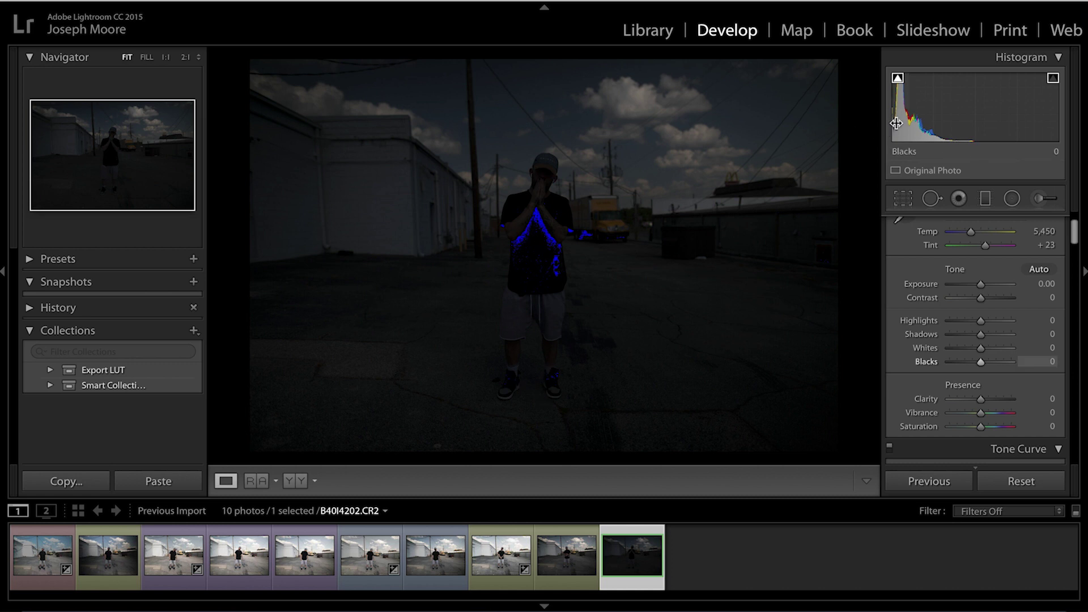
click(160, 483)
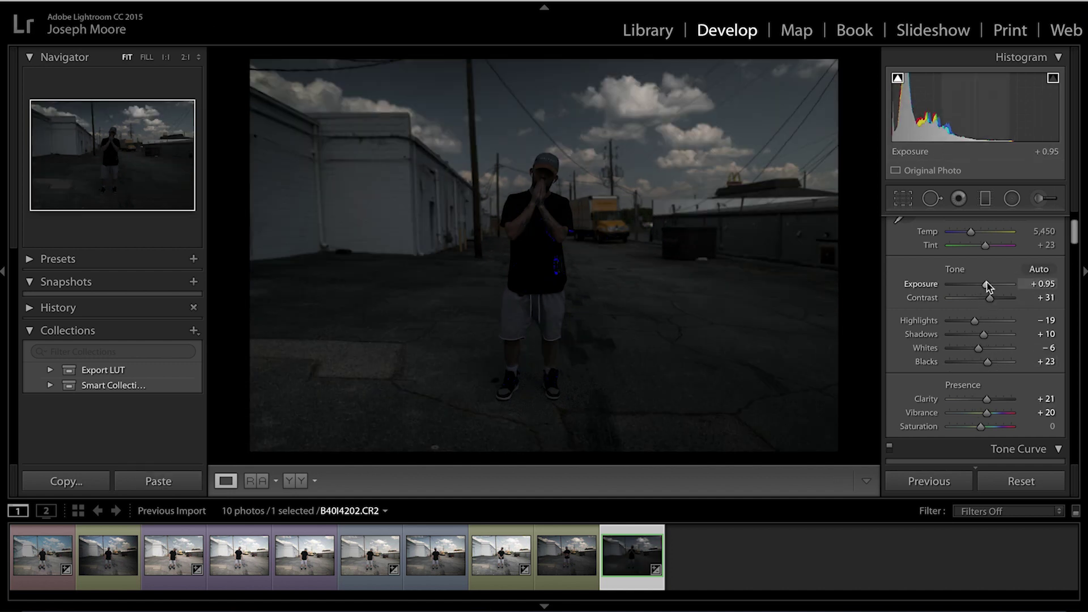
drag(987, 284, 999, 289)
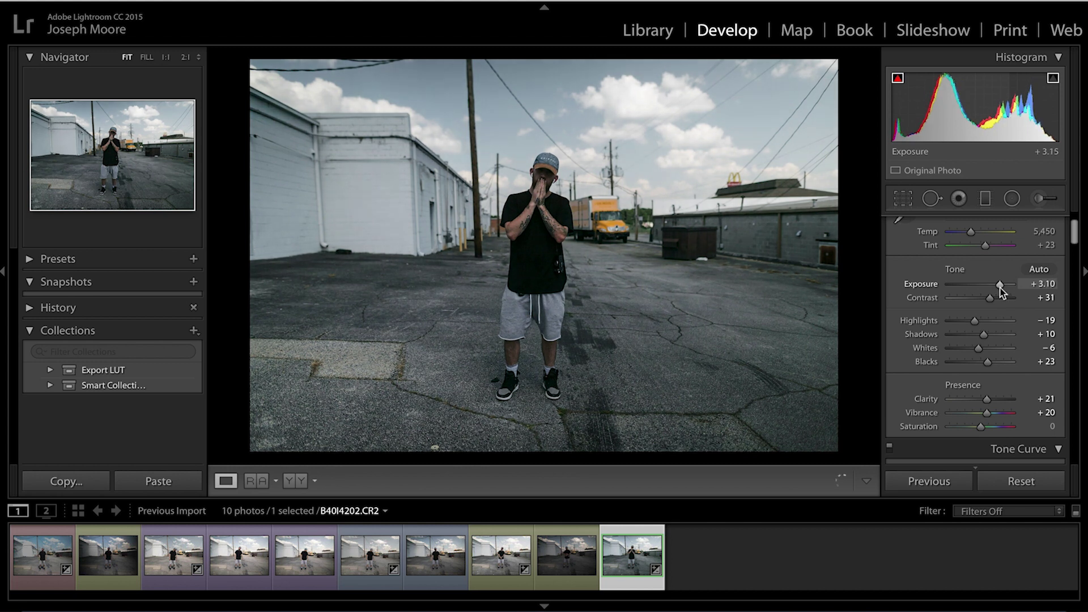
drag(991, 299, 981, 300)
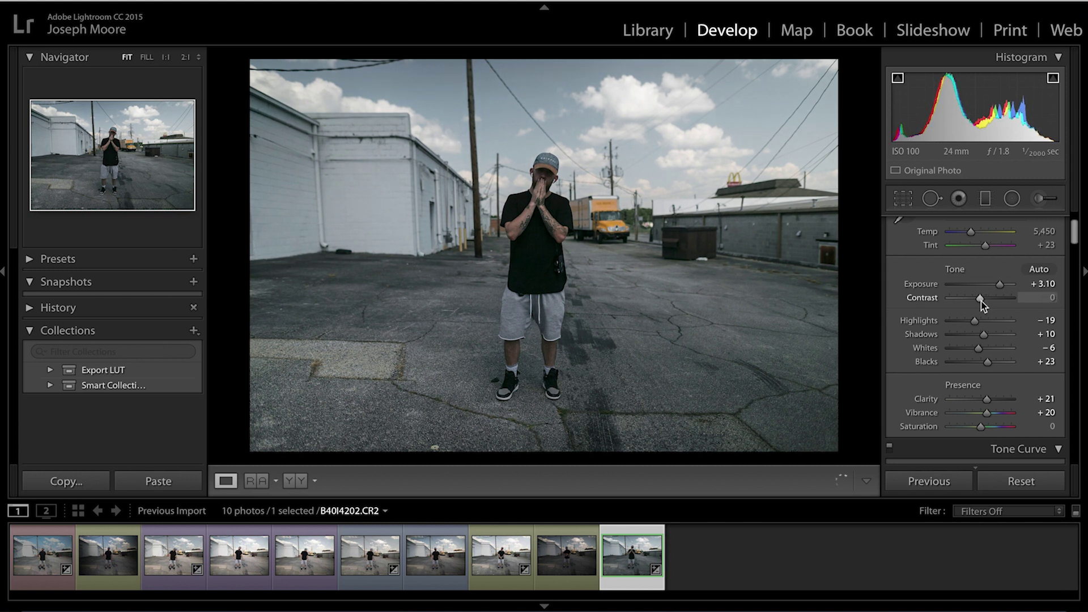
drag(986, 362, 982, 325)
Lift the tone curve's Shadows region and raise its Darks region to +13
scroll(983, 351, down, 5)
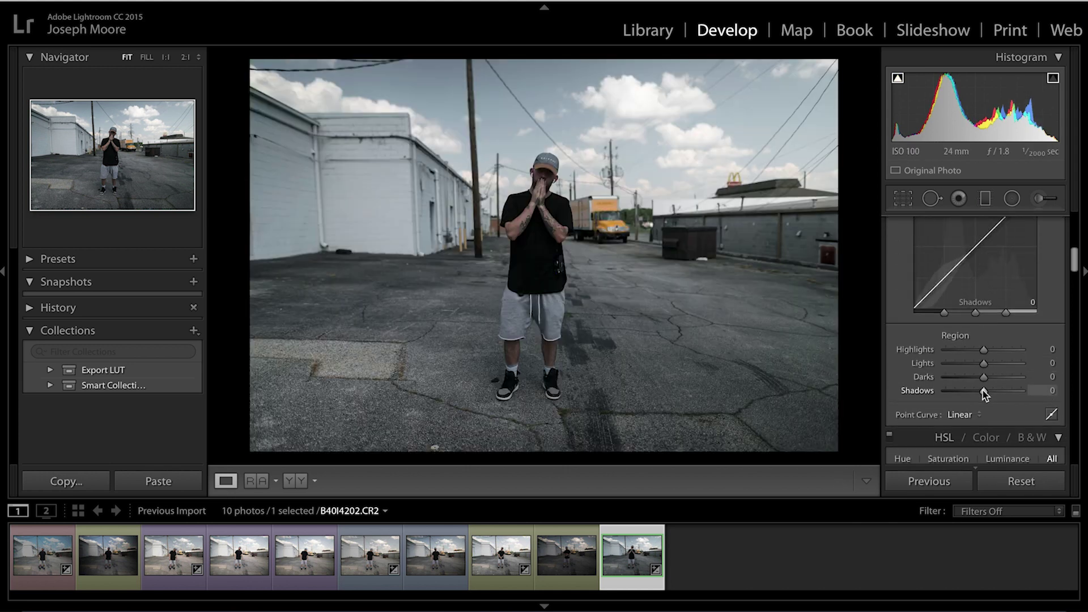
drag(983, 390, 993, 393)
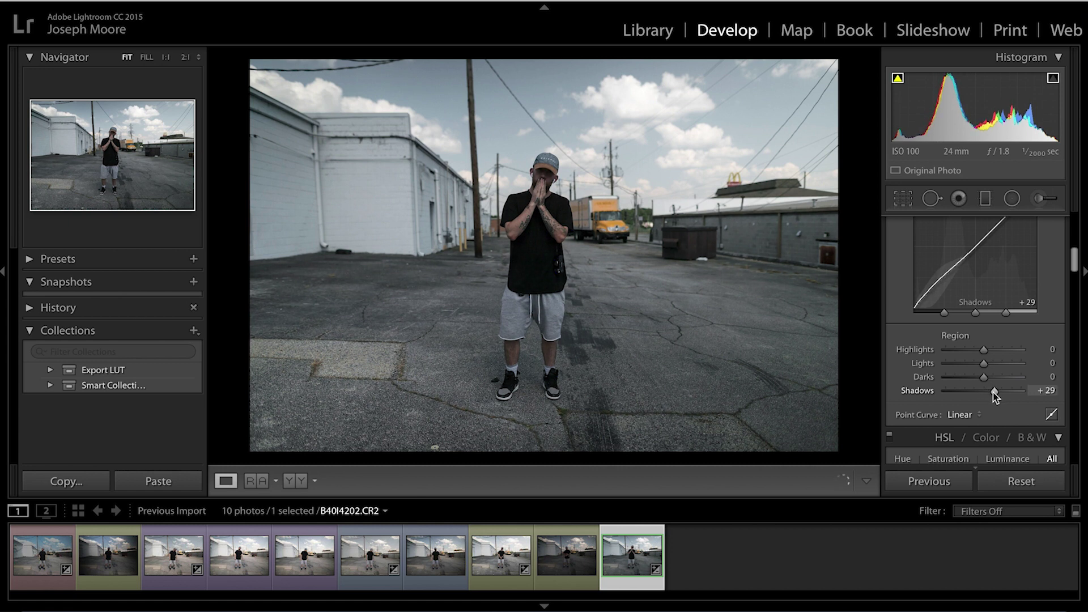
drag(985, 378, 989, 379)
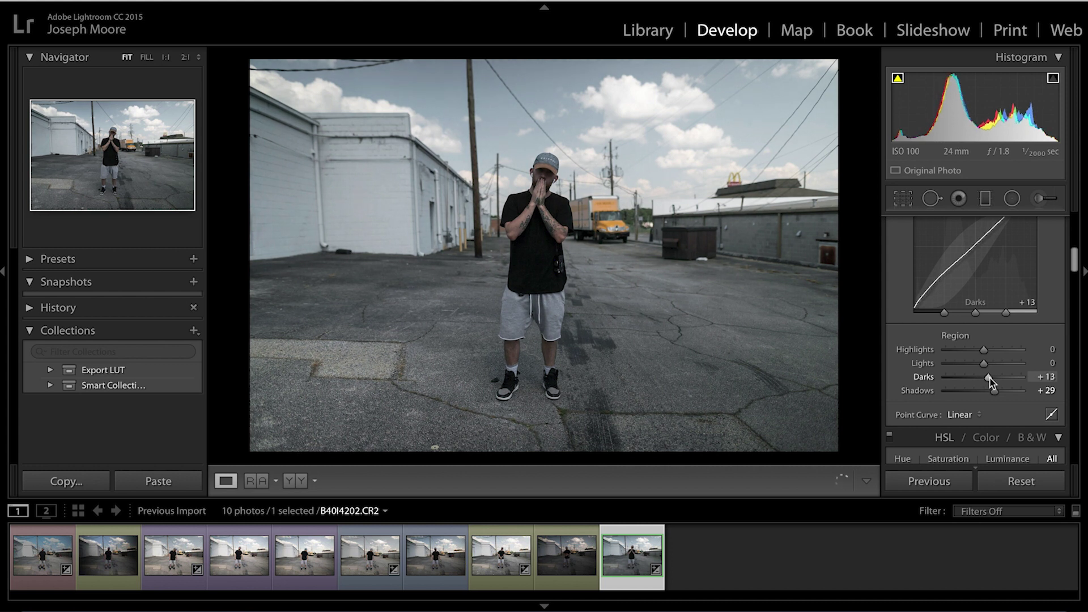
Set Exposure to +2.85, Shadows to +15 and Saturation to +22, then compare with the original
scroll(989, 378, up, 10)
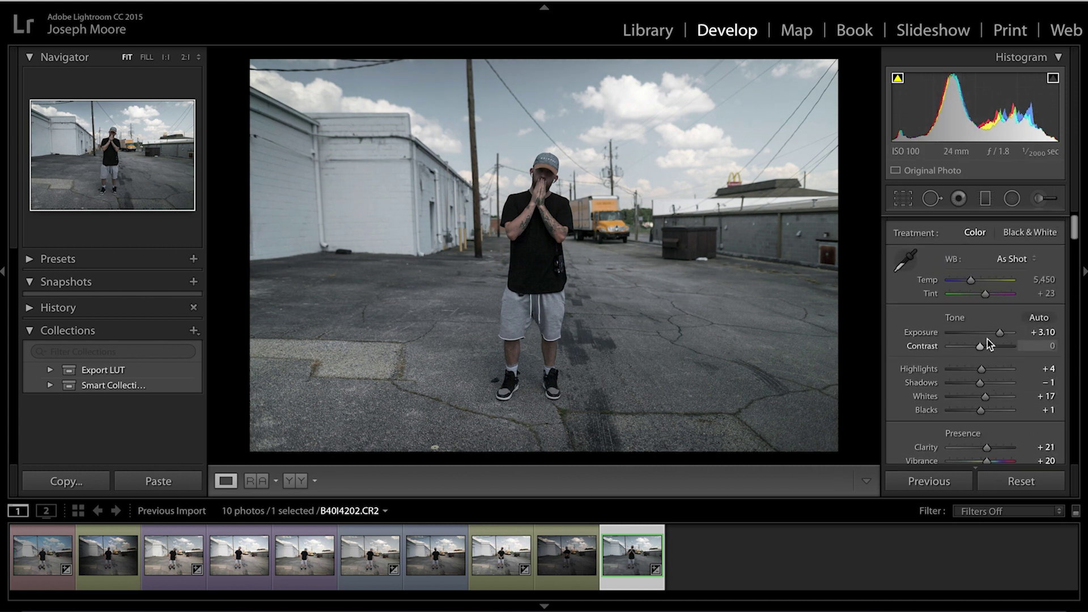
drag(1001, 333, 999, 334)
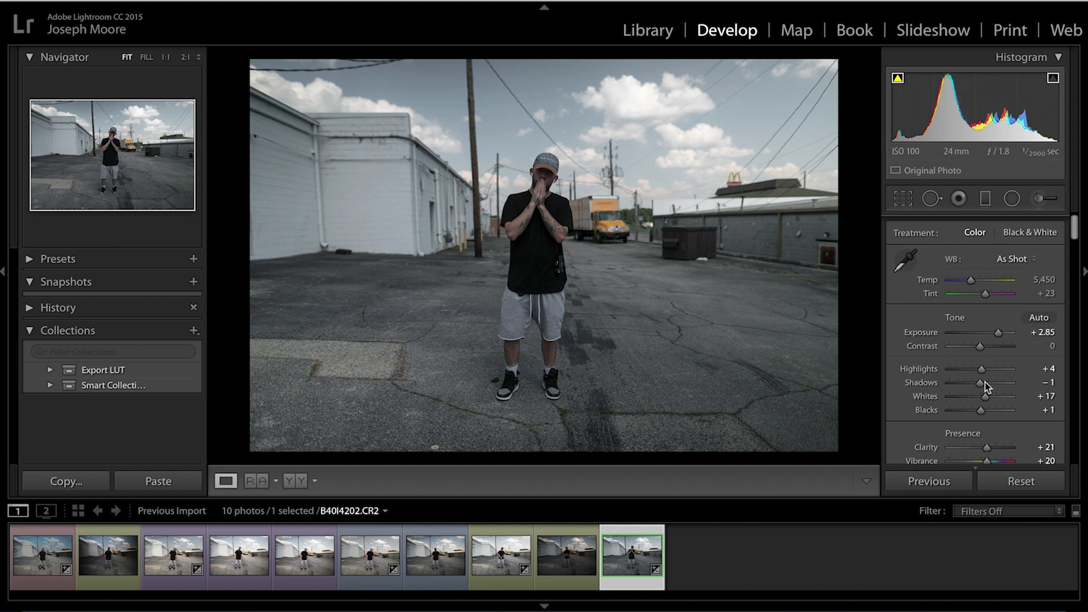
scroll(986, 391, down, 3)
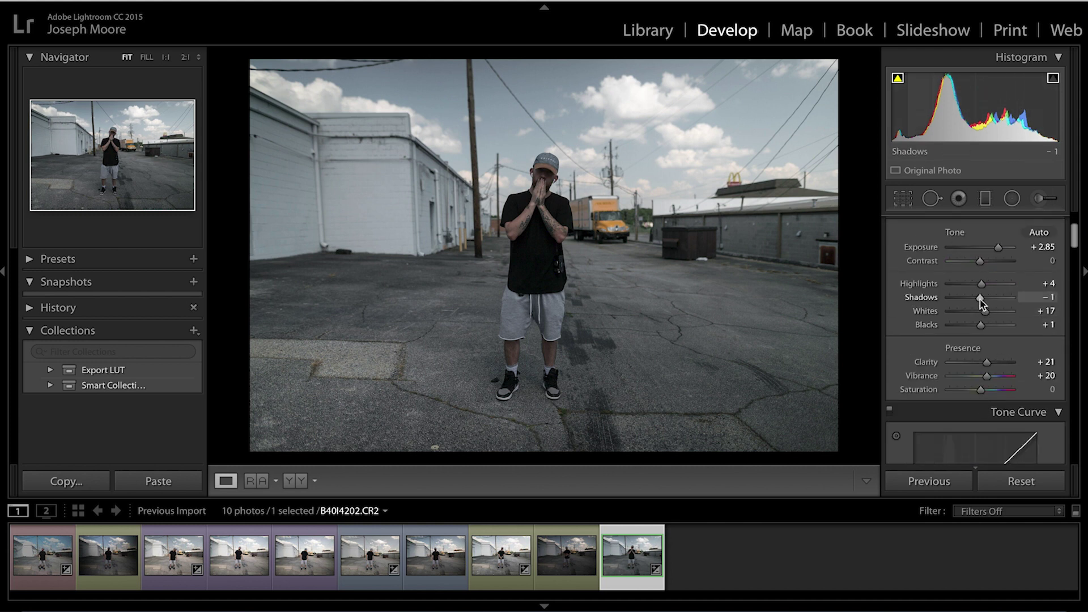
drag(980, 300, 985, 301)
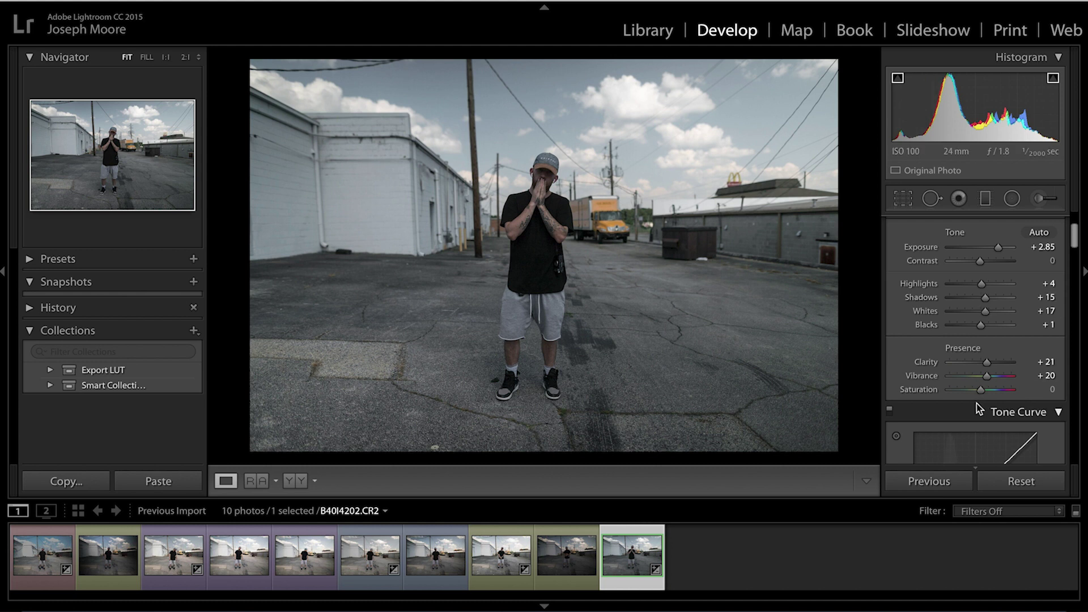
drag(981, 393, 986, 393)
key(backslash)
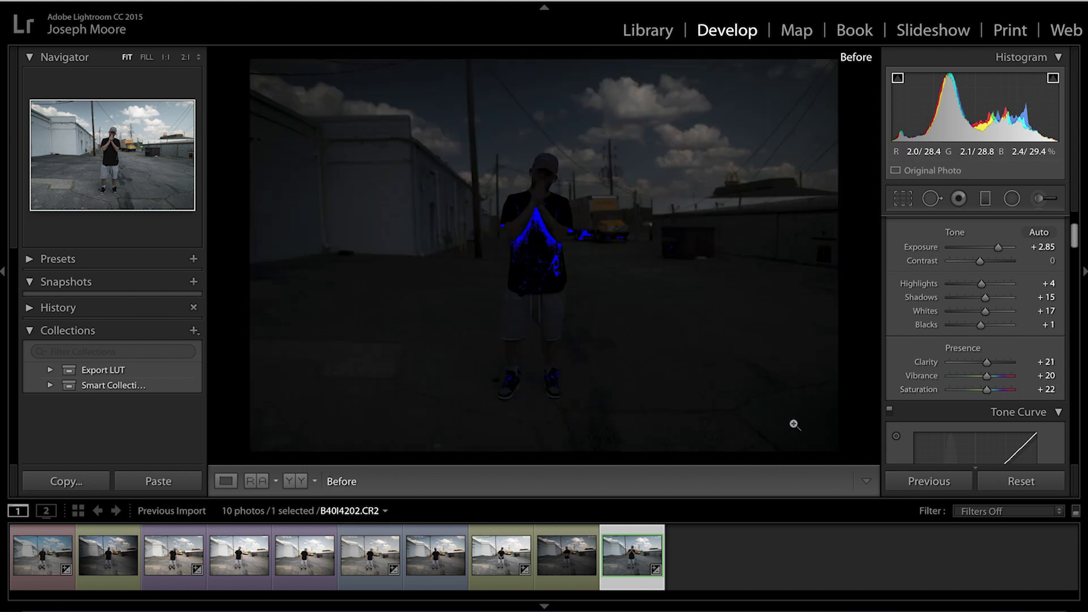
key(backslash)
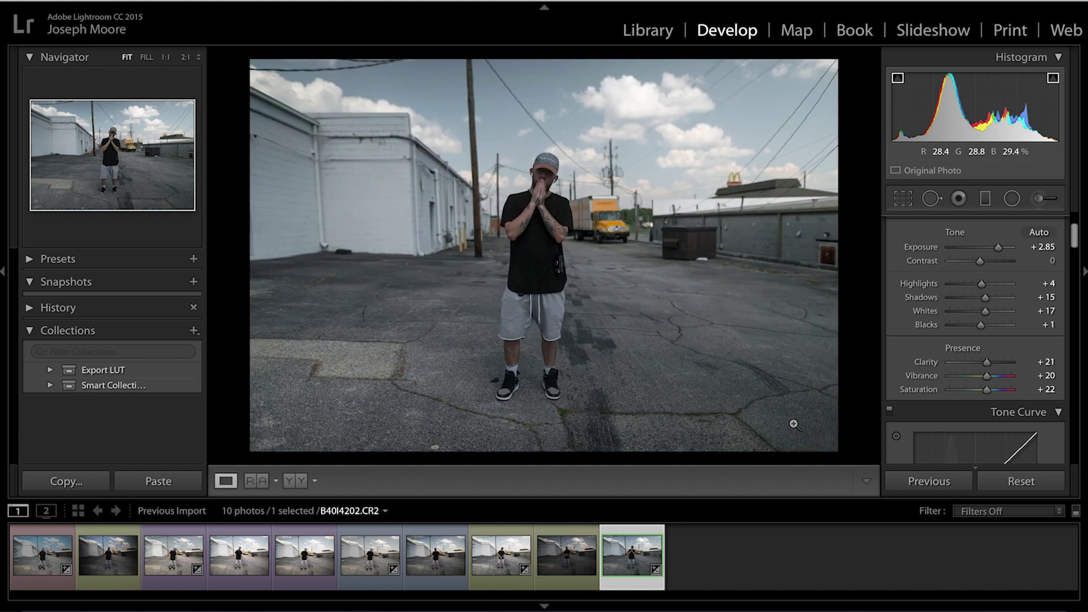
Switch to the side-by-side Before/After view and select the first photo of the series
click(295, 482)
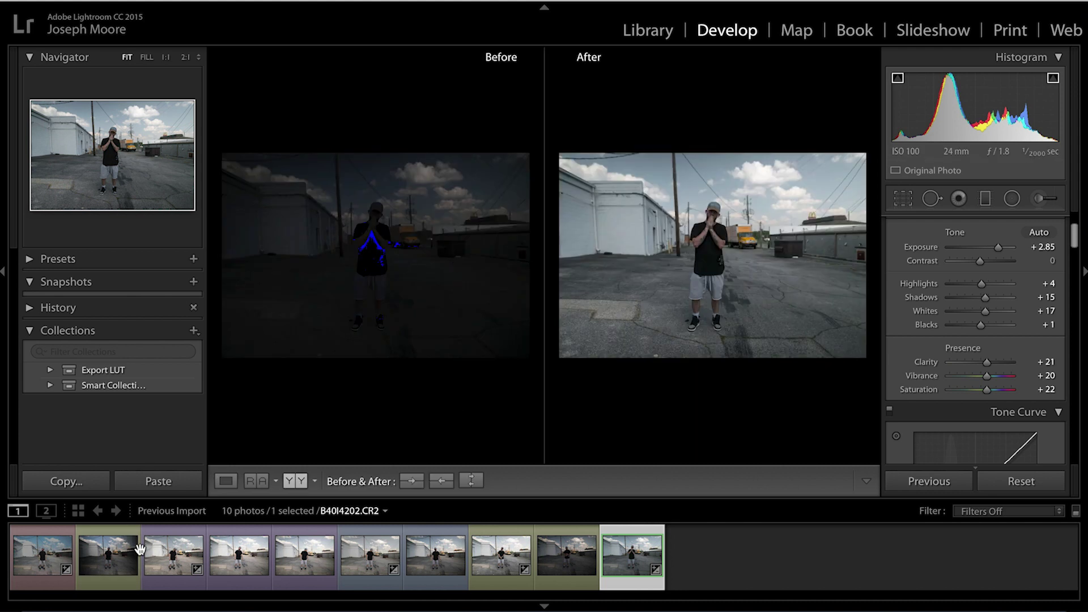
click(29, 567)
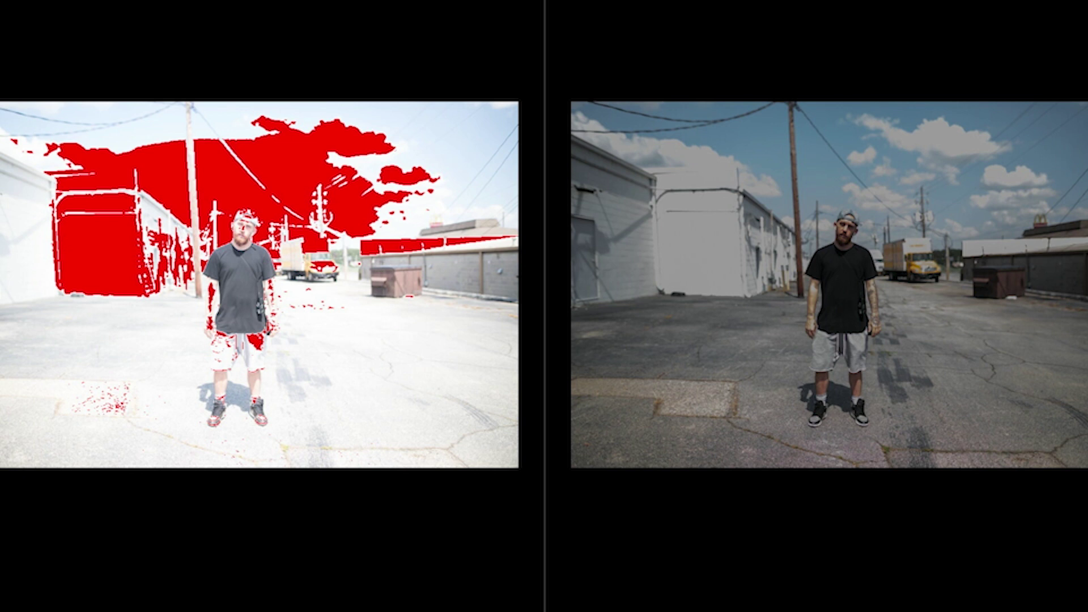
Advance through the next three photos in the Before/After comparison
key(Right)
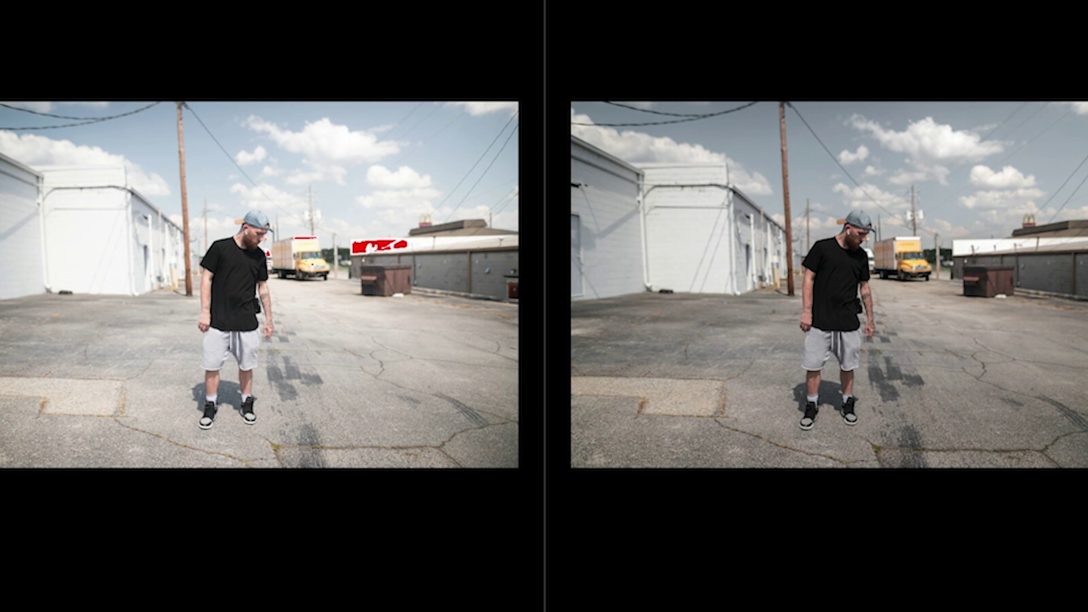
key(Right)
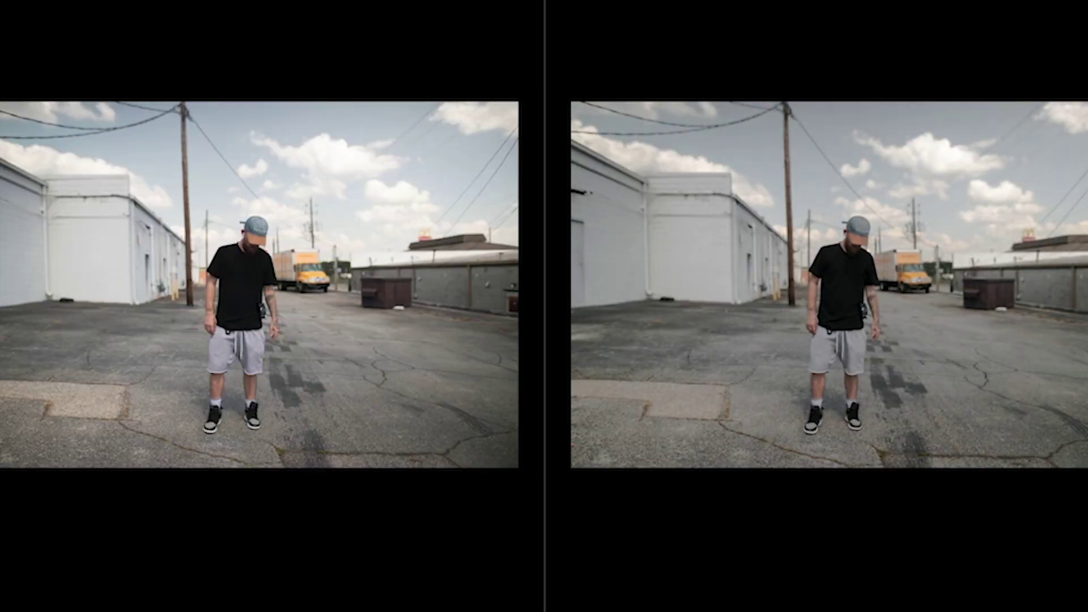
key(Right)
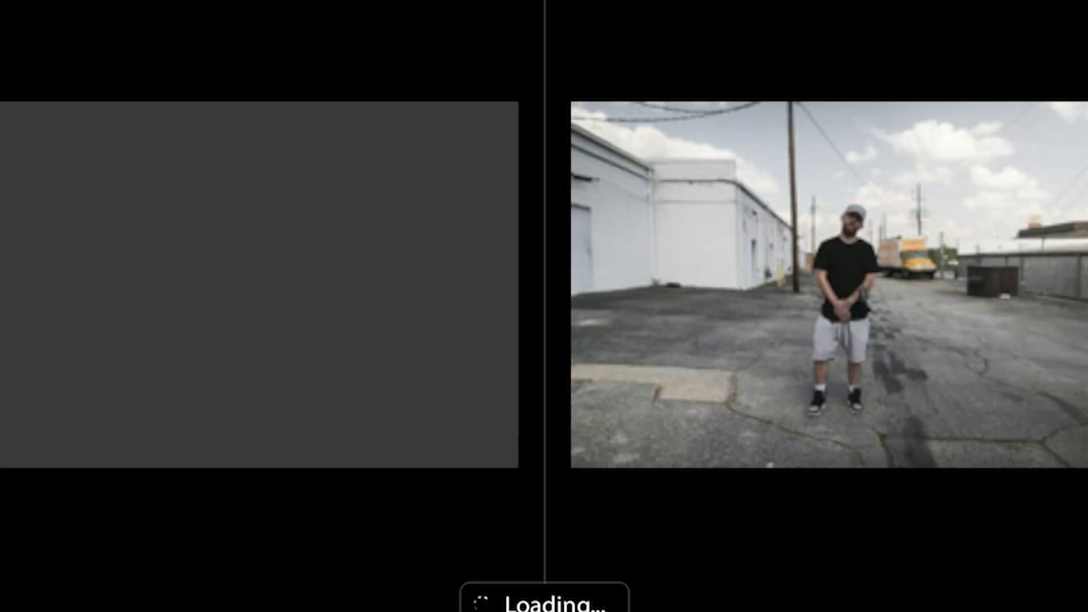